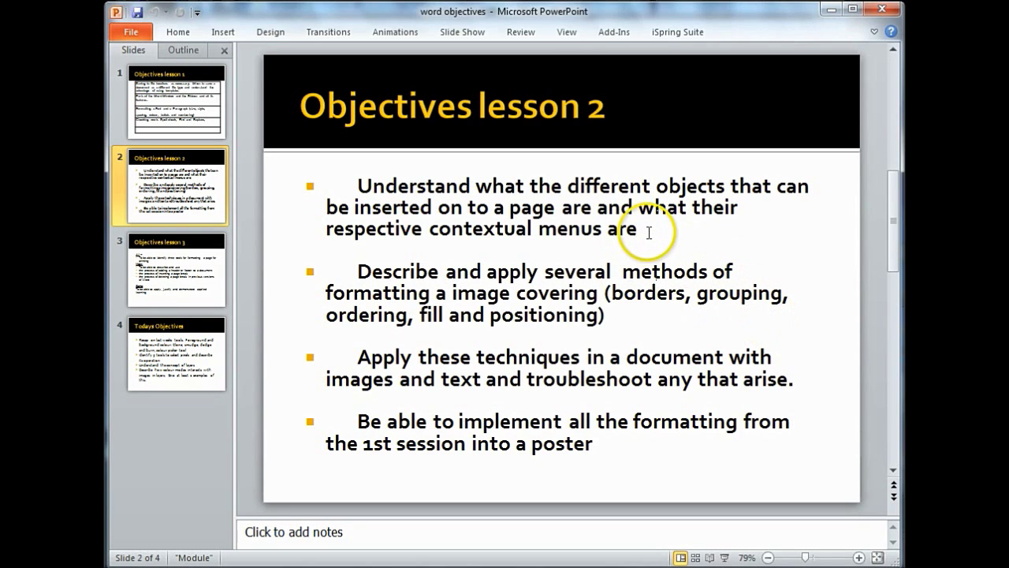
Review the first two lesson 2 objectives on inserted objects and image formatting, then switch to the GLOBAL WARMING document in Word
left_click_drag(641, 229, 377, 190)
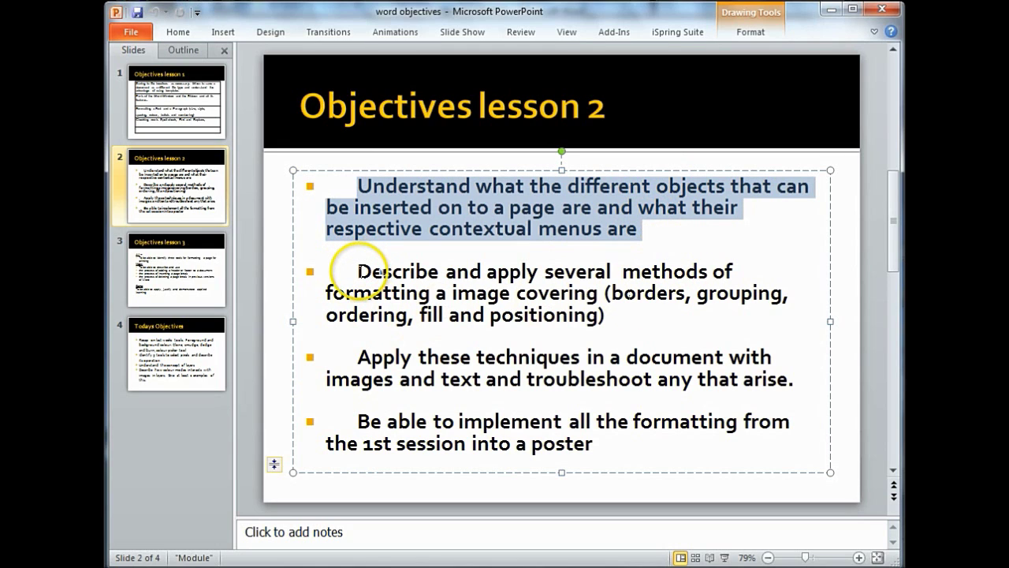
left_click_drag(358, 271, 719, 325)
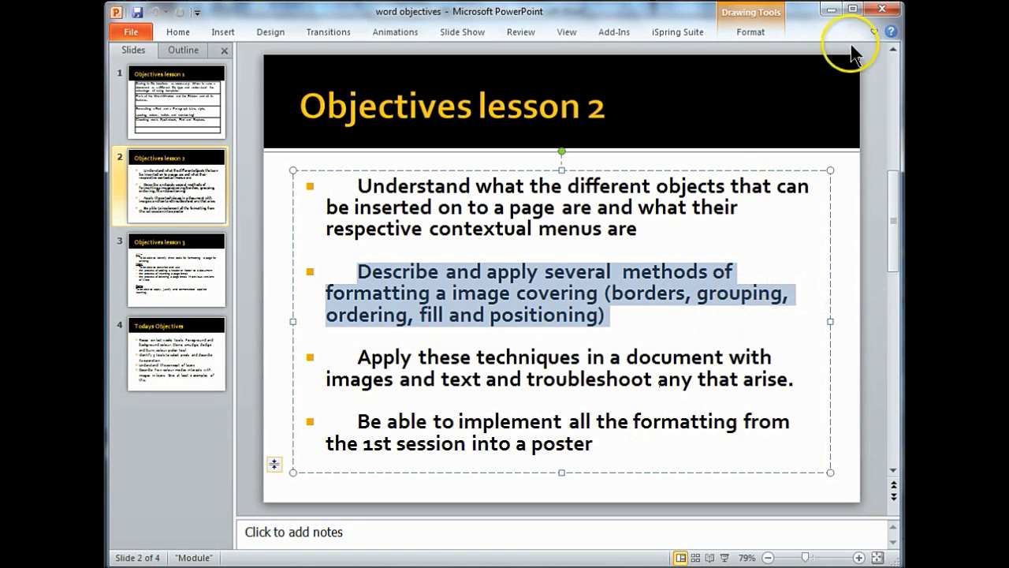
left_click(831, 9)
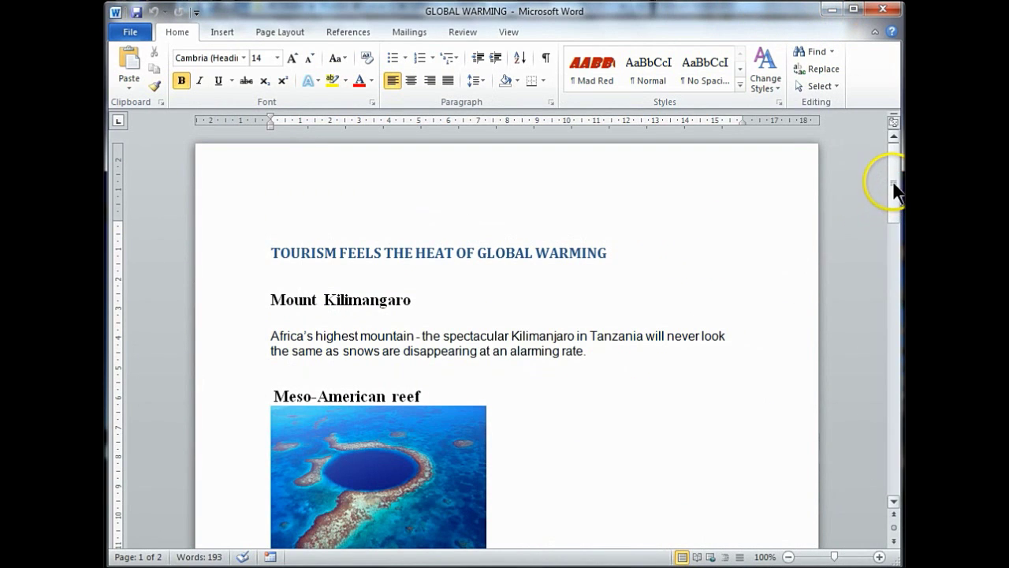
Look through the whole GLOBAL WARMING document, examining its title, headings, pictures and paragraphs, and return to the beginning
mouse_move(895, 192)
left_mouse_down()
mouse_move(888, 392)
mouse_move(892, 169)
mouse_move(892, 320)
mouse_move(894, 171)
mouse_move(892, 185)
left_mouse_up()
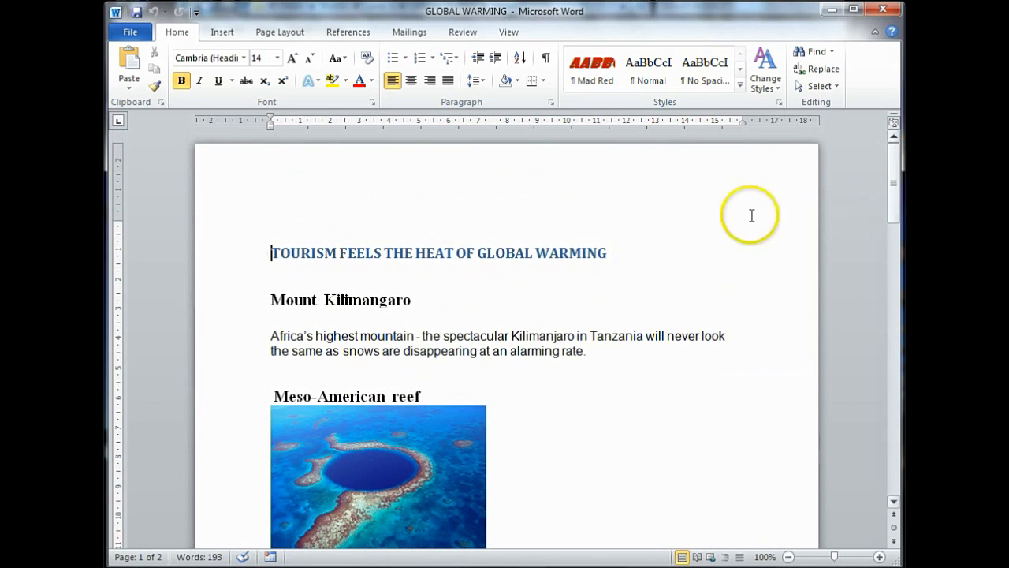
left_click_drag(270, 252, 604, 271)
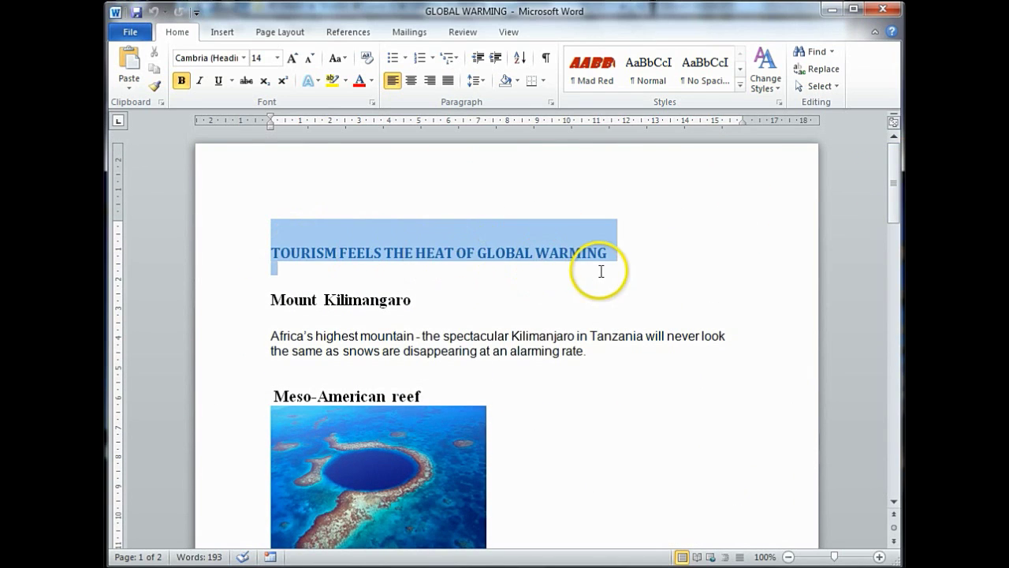
scroll(515, 406, "down", 3)
scroll(513, 405, "down", 10)
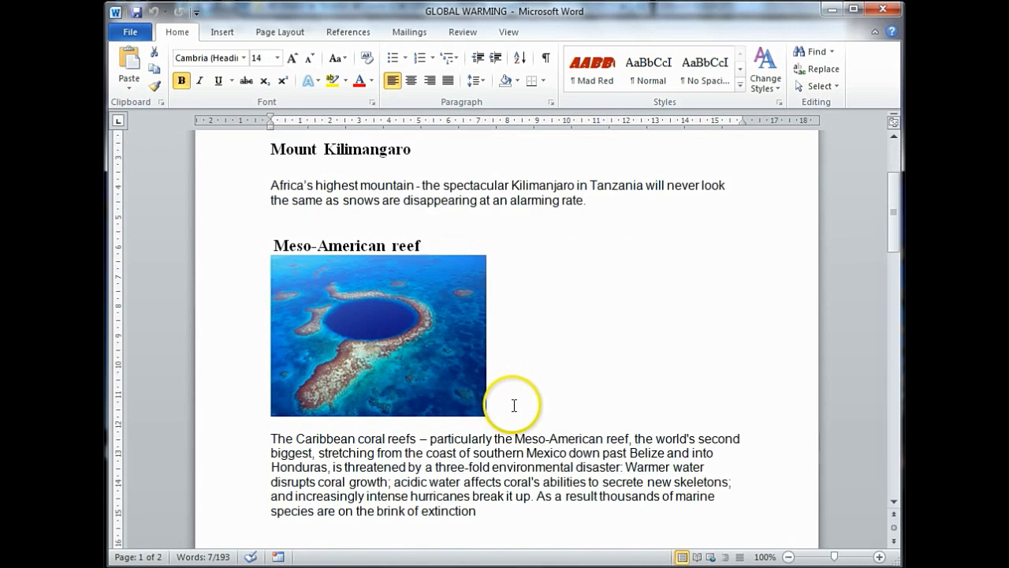
scroll(511, 404, "up", 2)
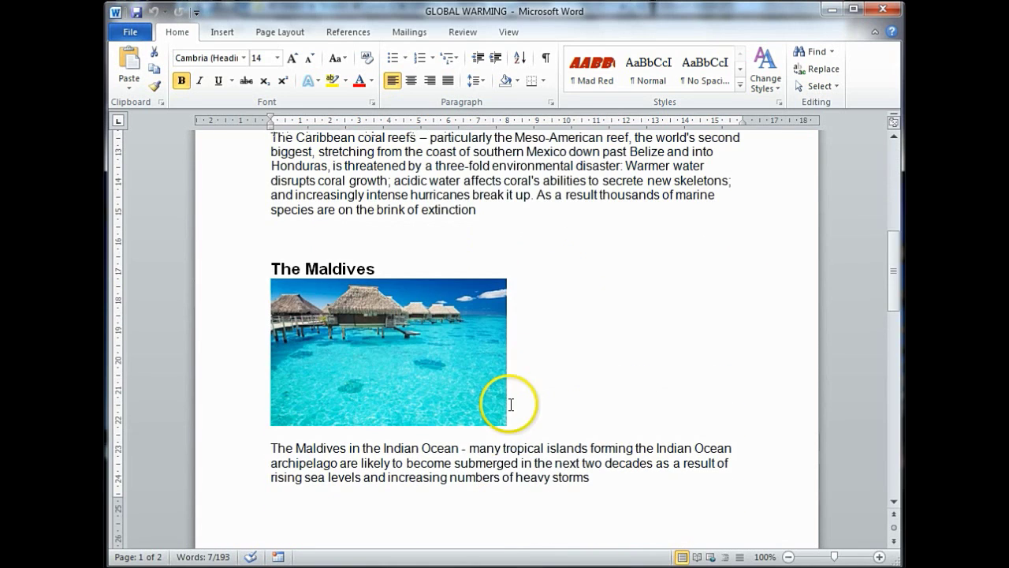
scroll(511, 404, "down", 17)
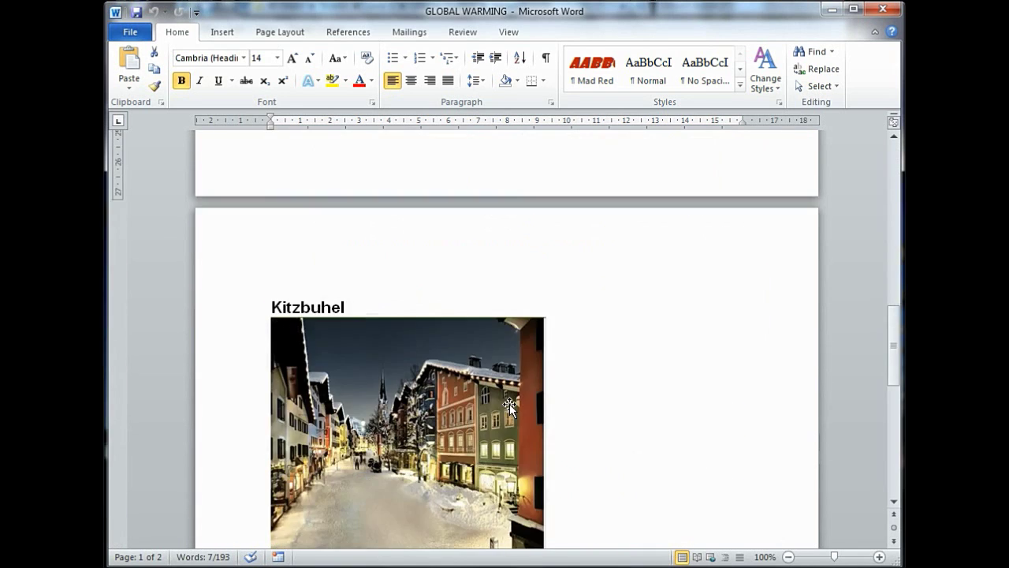
scroll(510, 405, "down", 3)
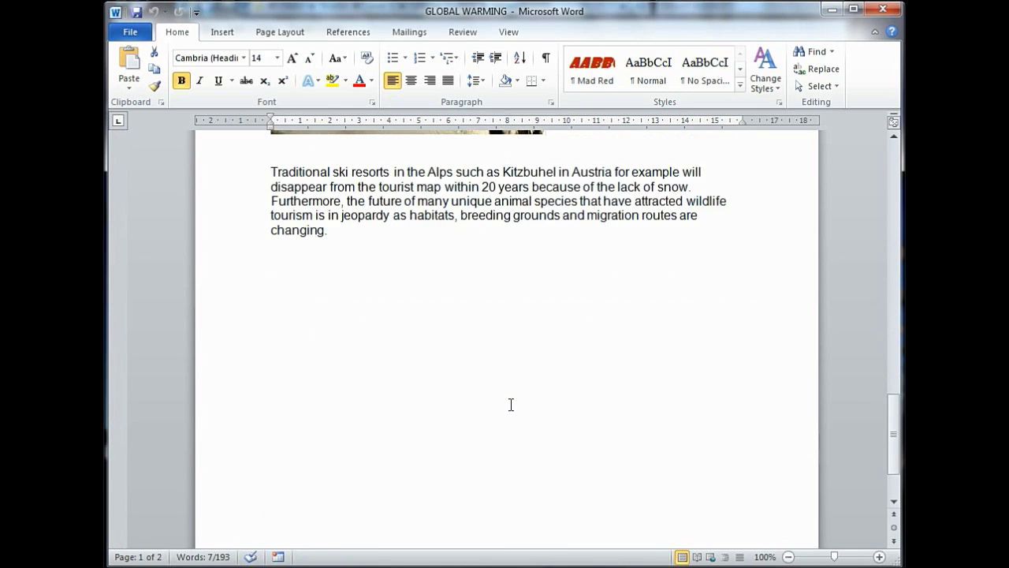
scroll(513, 408, "up", 5)
scroll(516, 409, "up", 11)
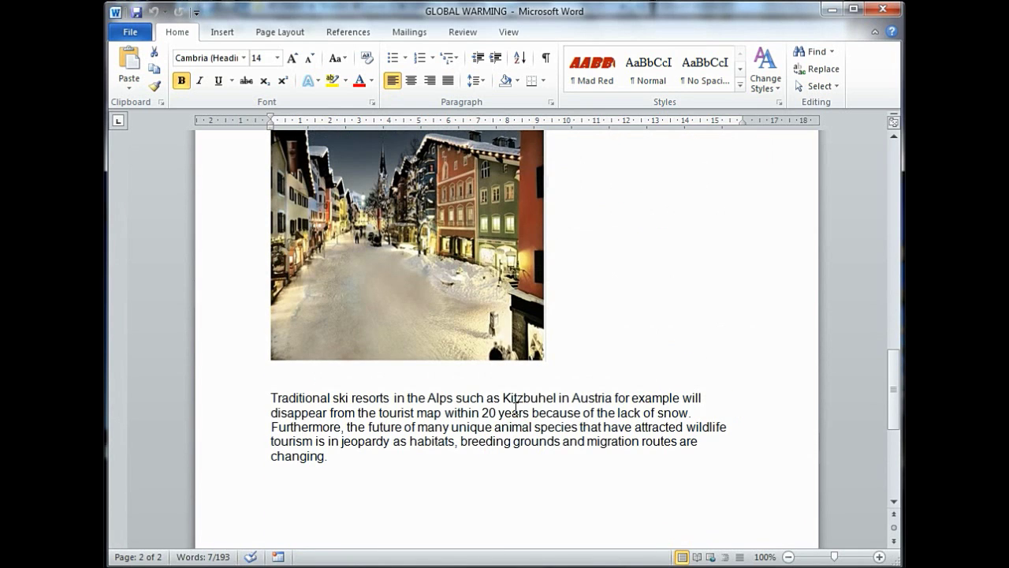
scroll(517, 413, "up", 18)
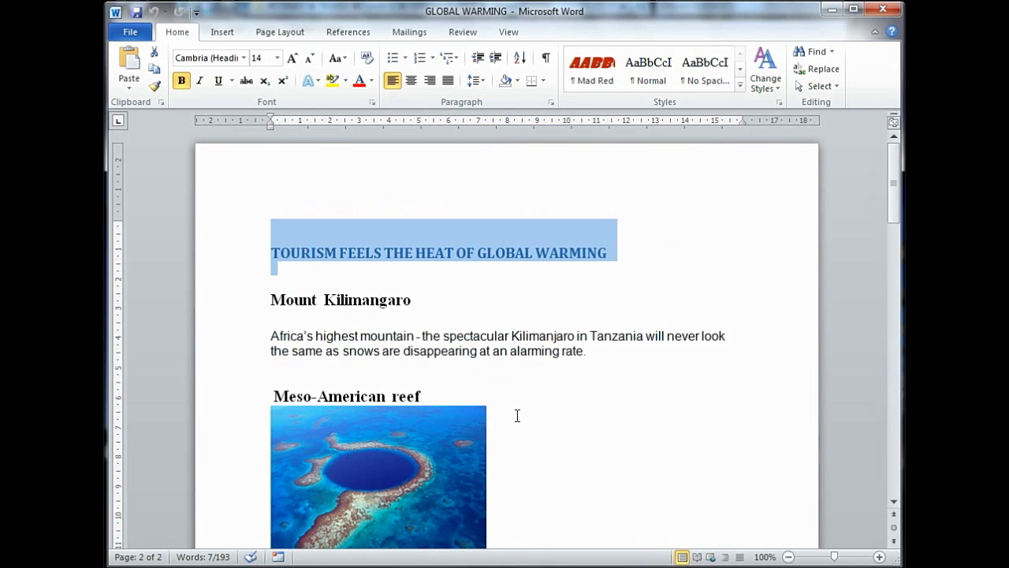
left_click(611, 270)
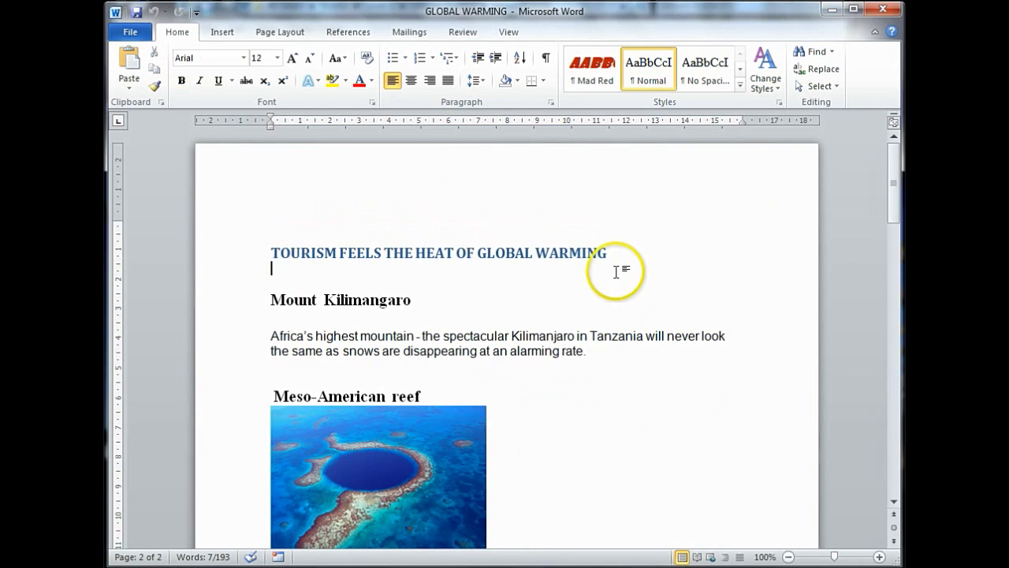
Give the Meso-American reef picture a red border with a 3 pt weight
scroll(489, 396, "down", 3)
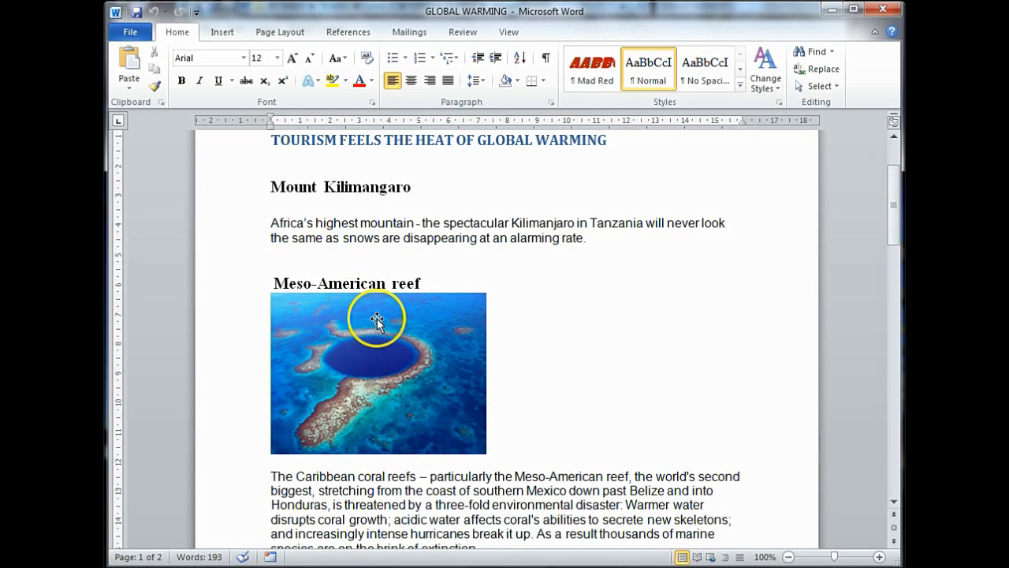
left_click(382, 347)
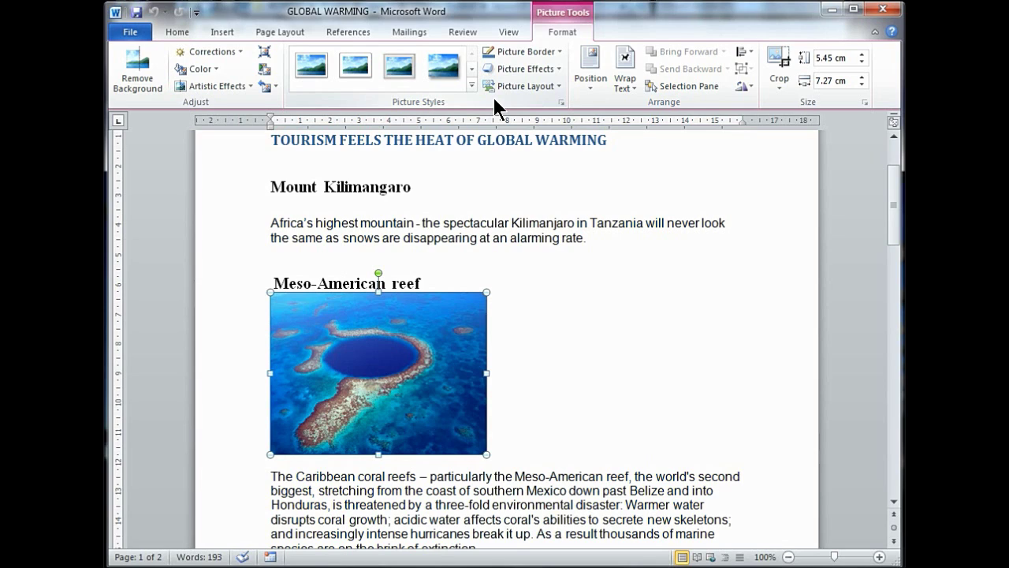
left_click(559, 49)
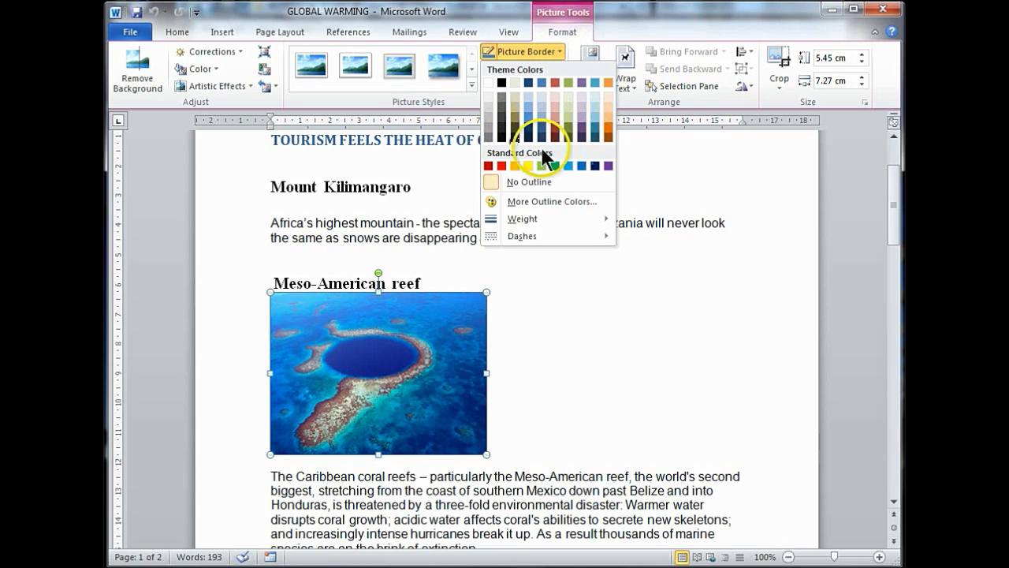
left_click(504, 165)
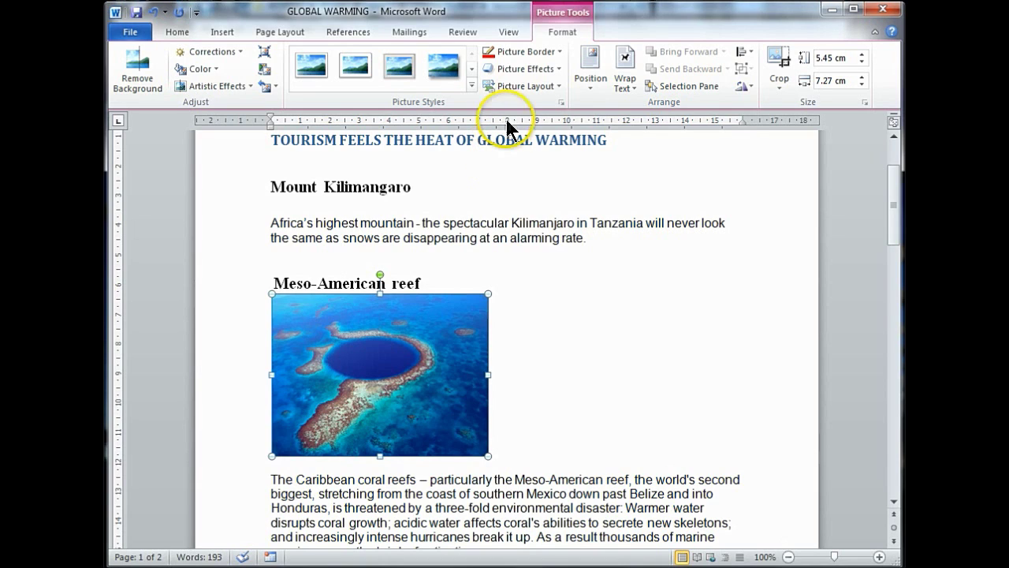
left_click(551, 55)
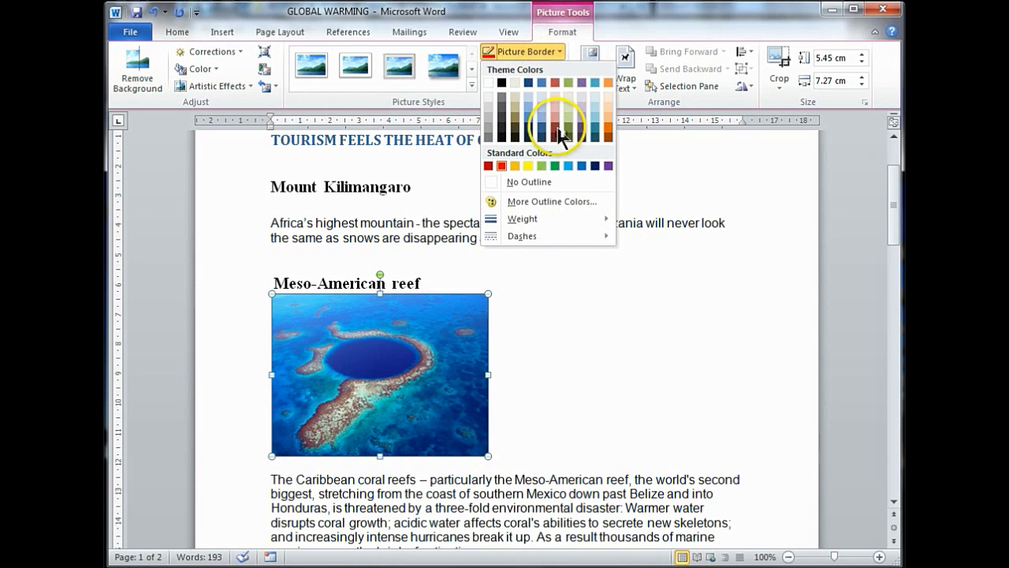
mouse_move(573, 218)
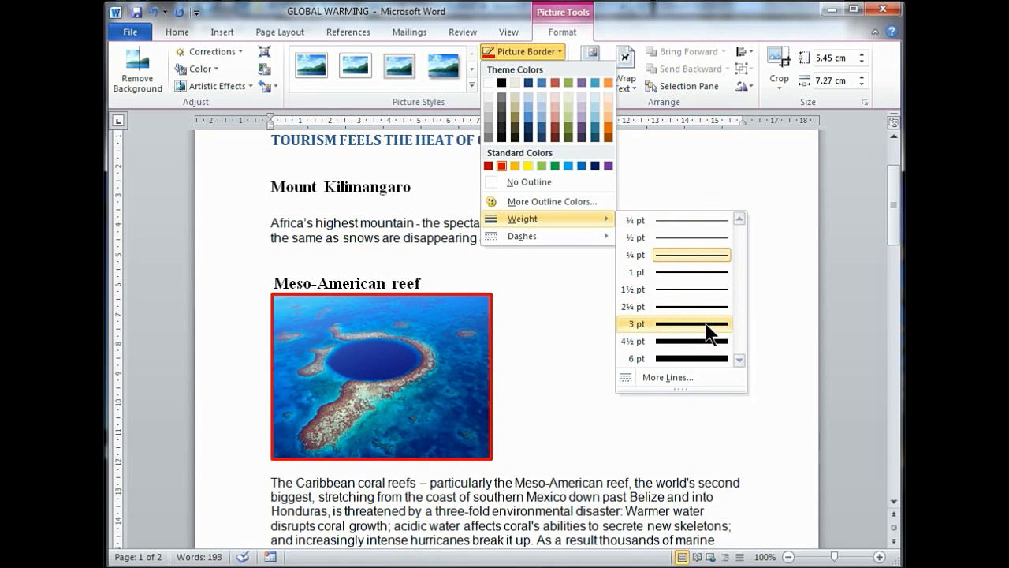
left_click(705, 325)
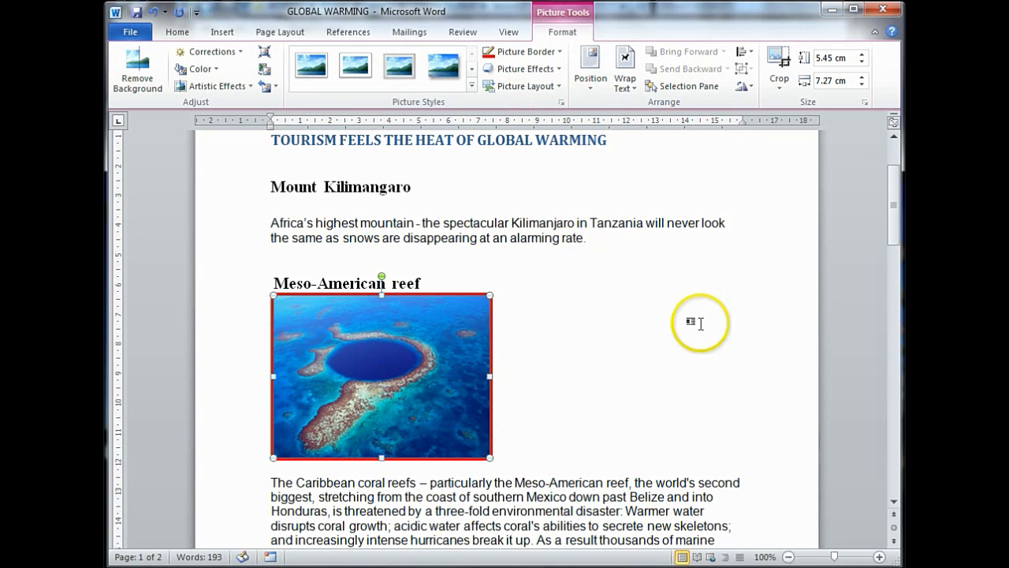
left_click(541, 337)
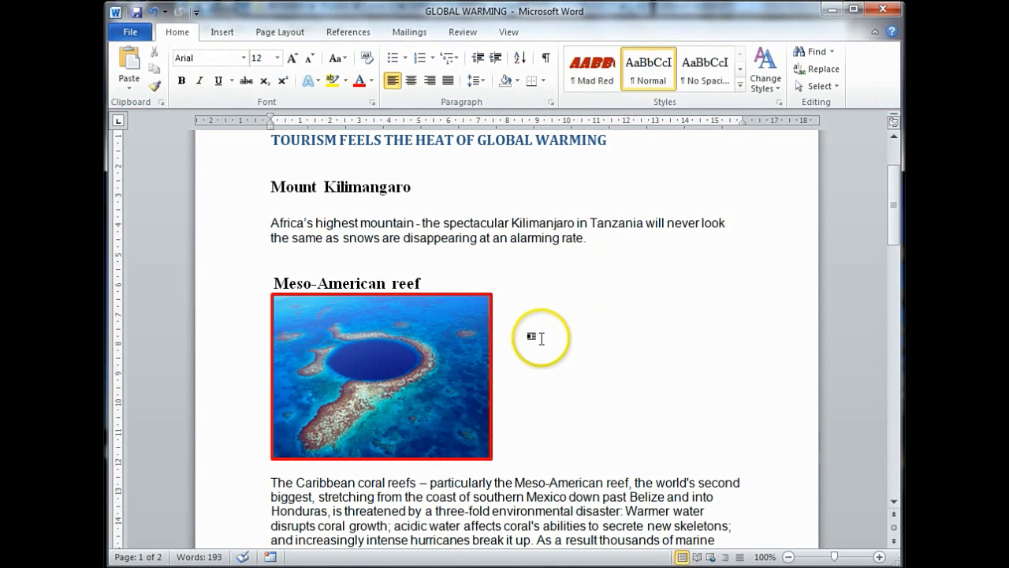
Preview the available picture styles on the Meso-American reef picture without applying one
left_click(380, 371)
left_click(380, 371)
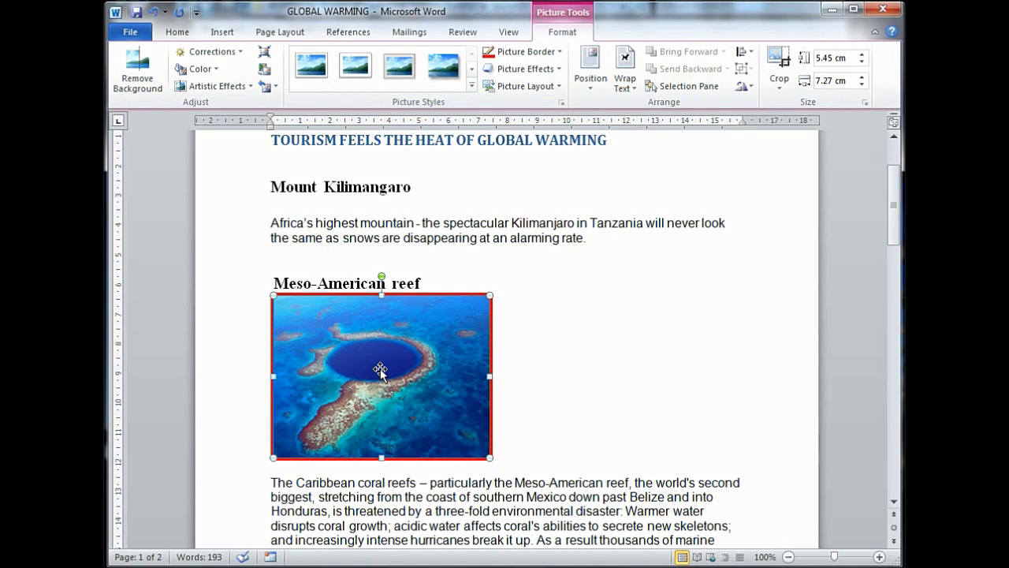
left_click(377, 368)
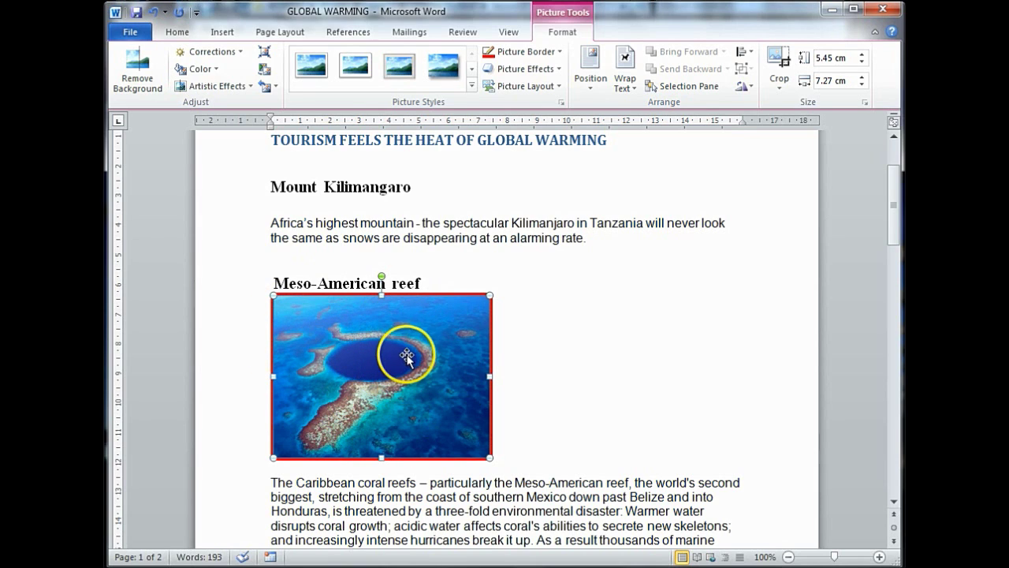
left_click(470, 85)
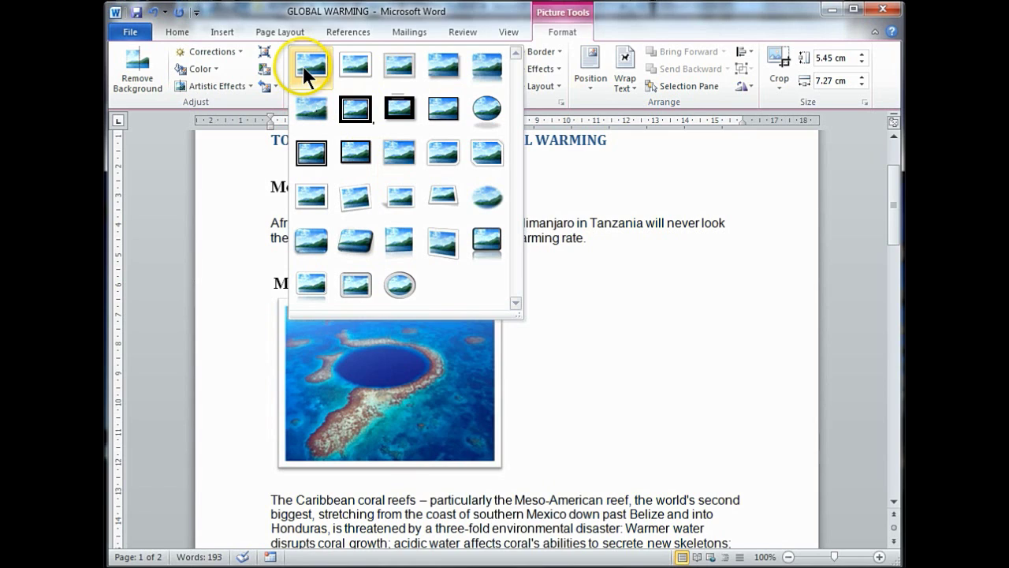
left_click(637, 356)
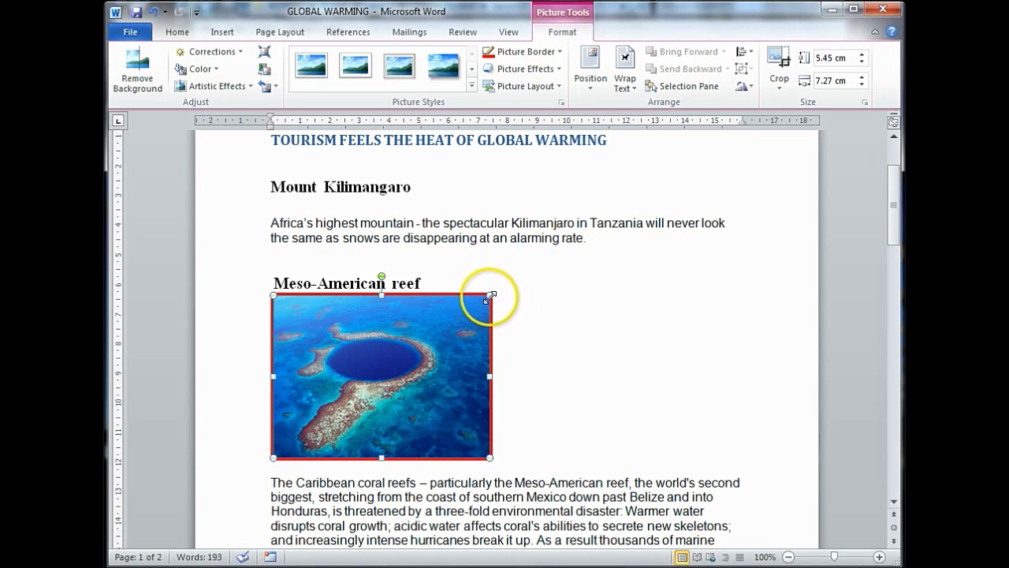
Try different sizes for the Meso-American reef picture, ending at a height of 5.1 cm
left_click_drag(490, 297, 489, 342)
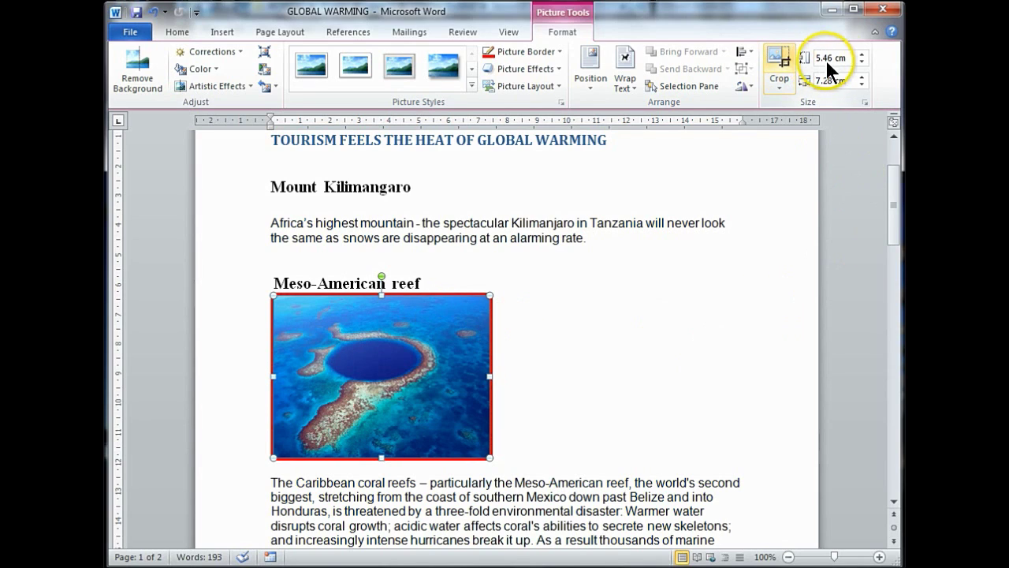
left_click(863, 54)
left_click(863, 53)
left_click(863, 54)
left_click(862, 53)
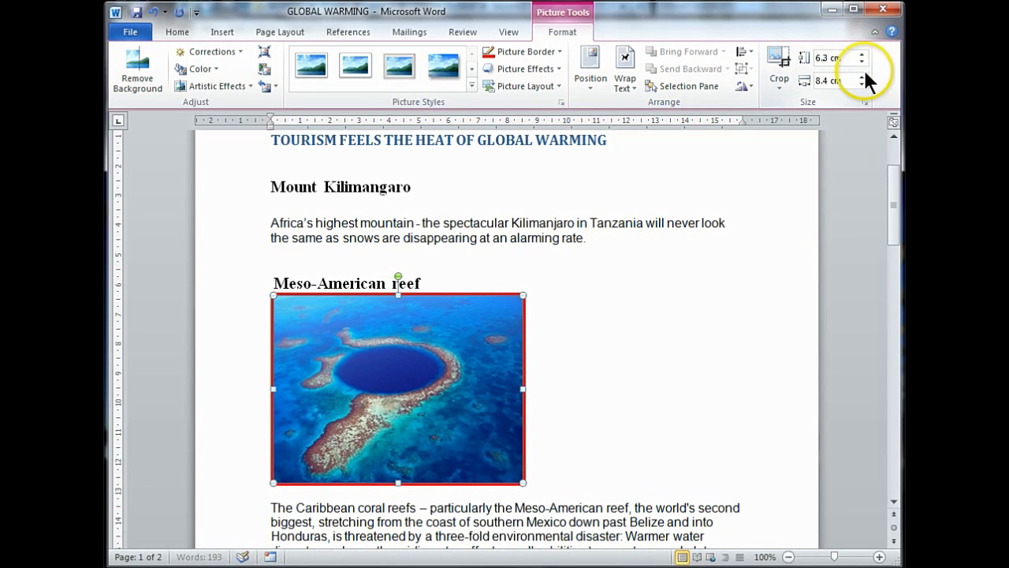
left_click(862, 62)
left_click(862, 63)
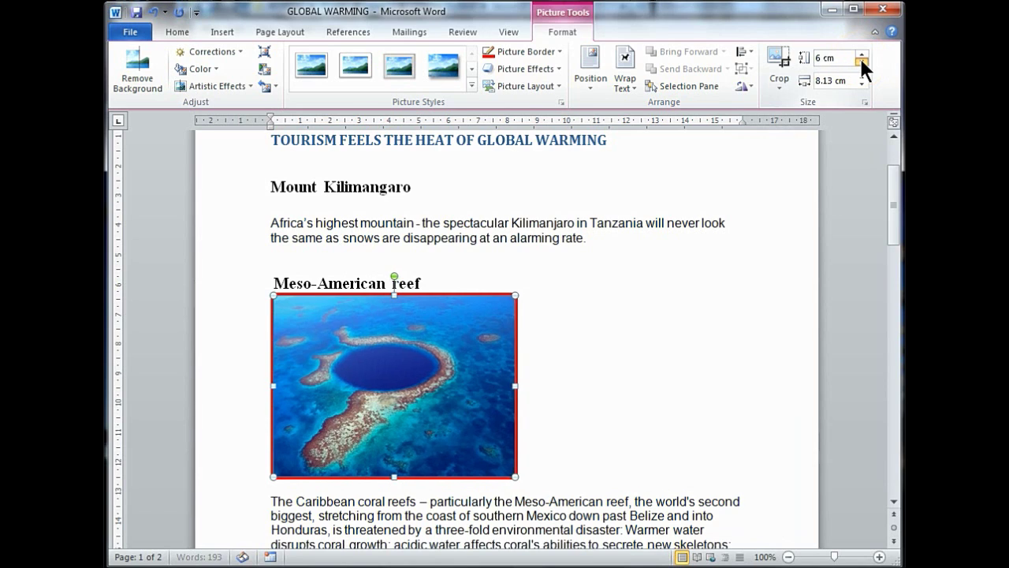
left_click(861, 63)
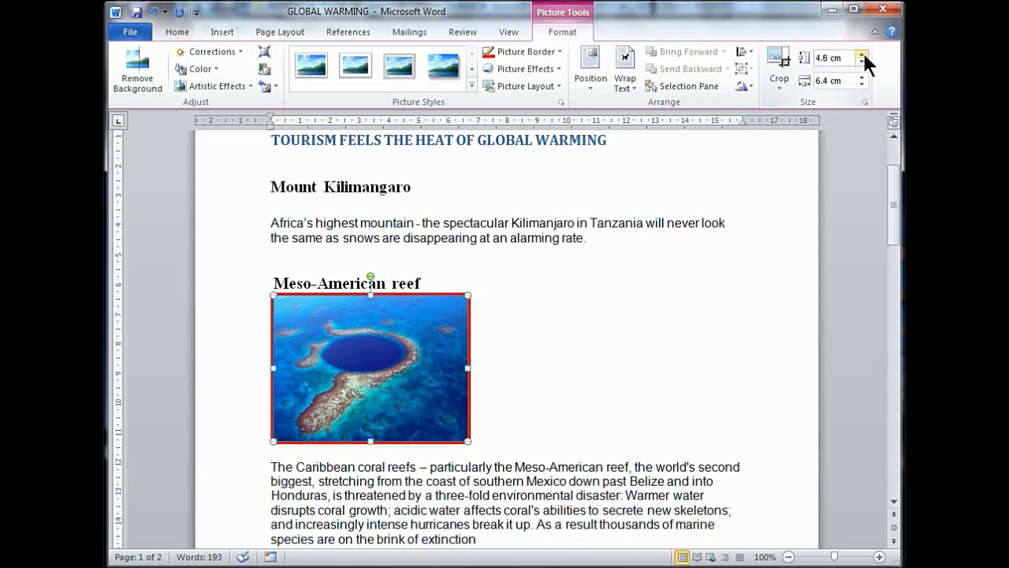
left_click(863, 57)
left_click(850, 58)
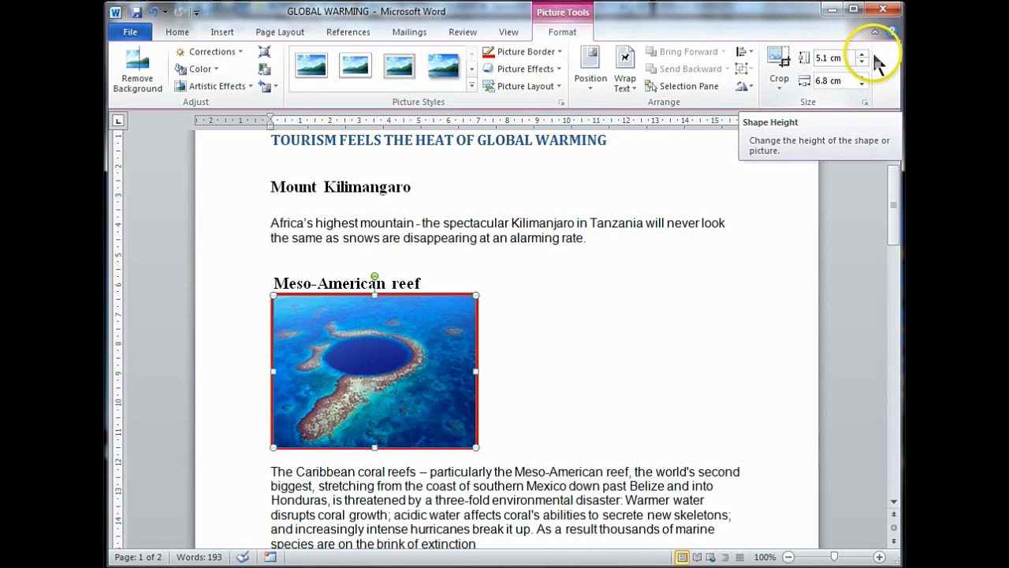
Set the Meso-American reef picture's height to 5.7 cm, scaling the width proportionally to 7.6 cm
left_click(863, 54)
left_click(862, 53)
left_click(862, 53)
left_click(862, 54)
left_click(863, 54)
left_click(862, 53)
left_click(863, 53)
left_click(863, 53)
left_click(863, 53)
left_click(863, 53)
left_click(863, 53)
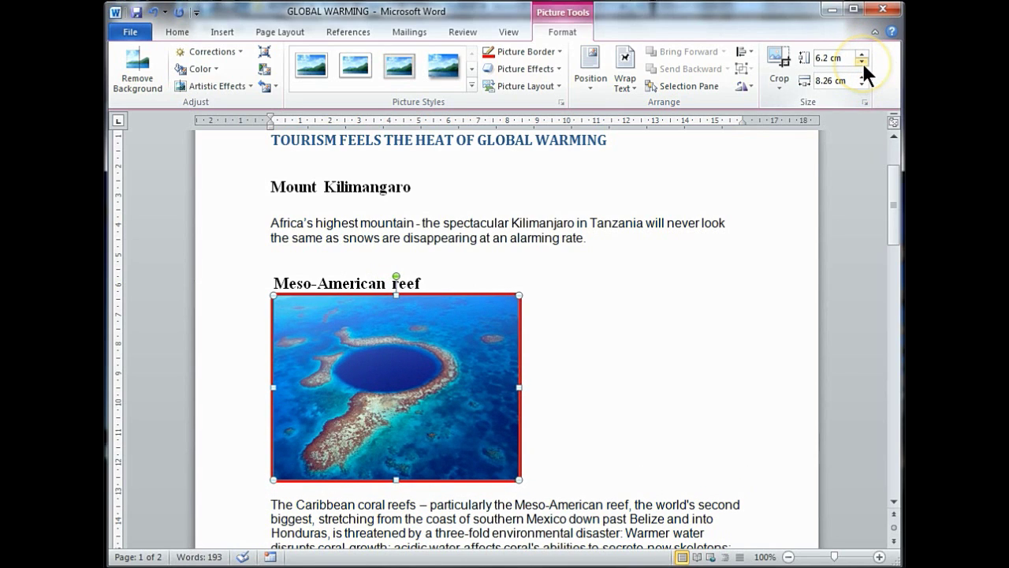
left_click(862, 61)
left_click(863, 60)
left_click(863, 61)
left_click(862, 61)
left_click(863, 61)
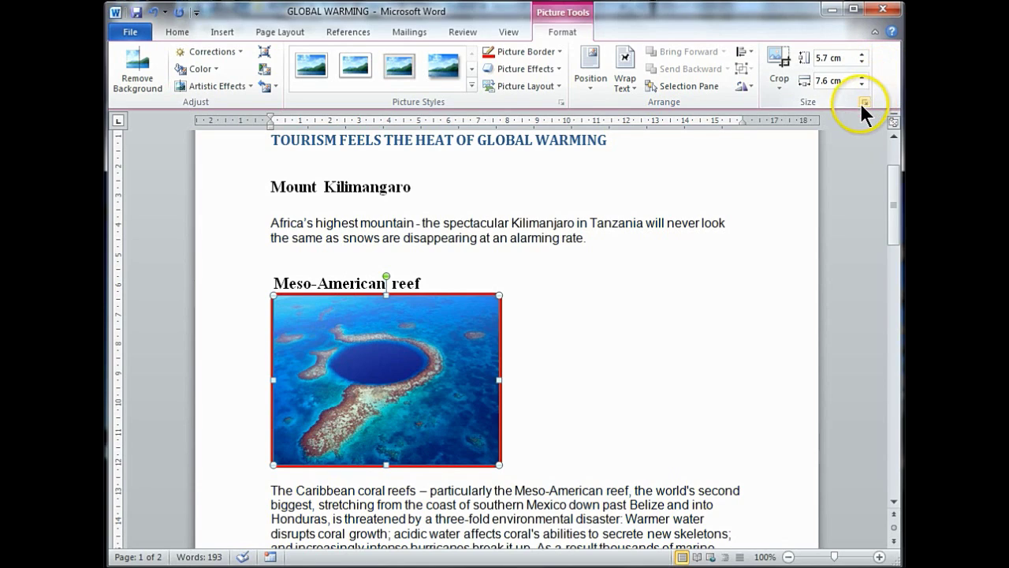
Turn off Lock aspect ratio in the reef picture's size settings
left_click(863, 102)
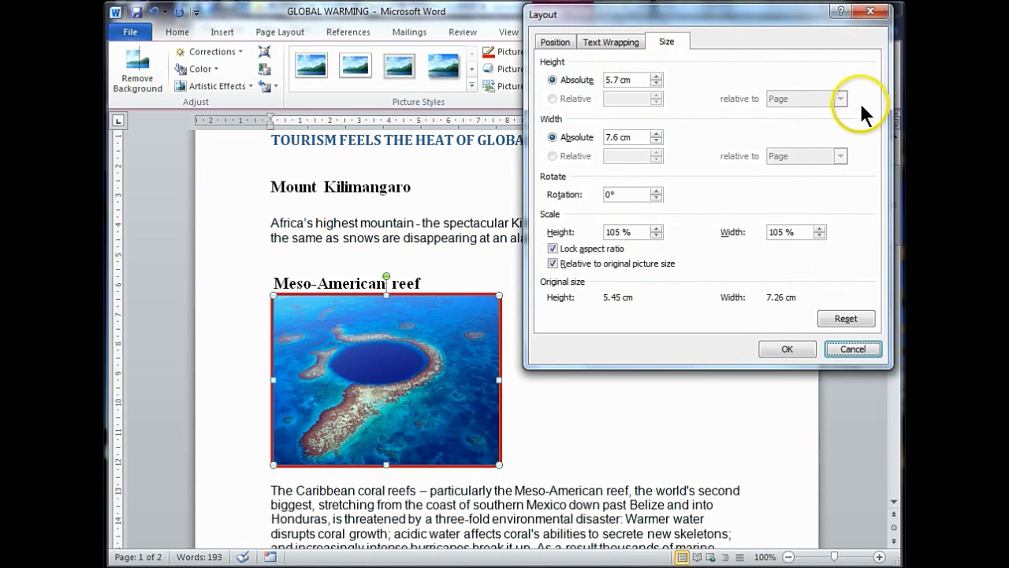
left_click_drag(741, 17, 728, 55)
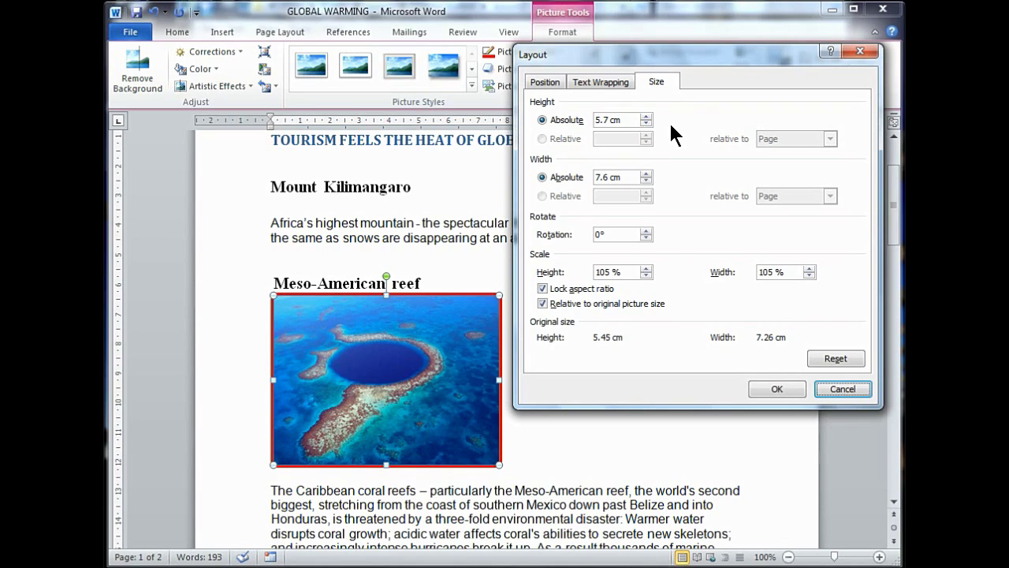
left_click(544, 292)
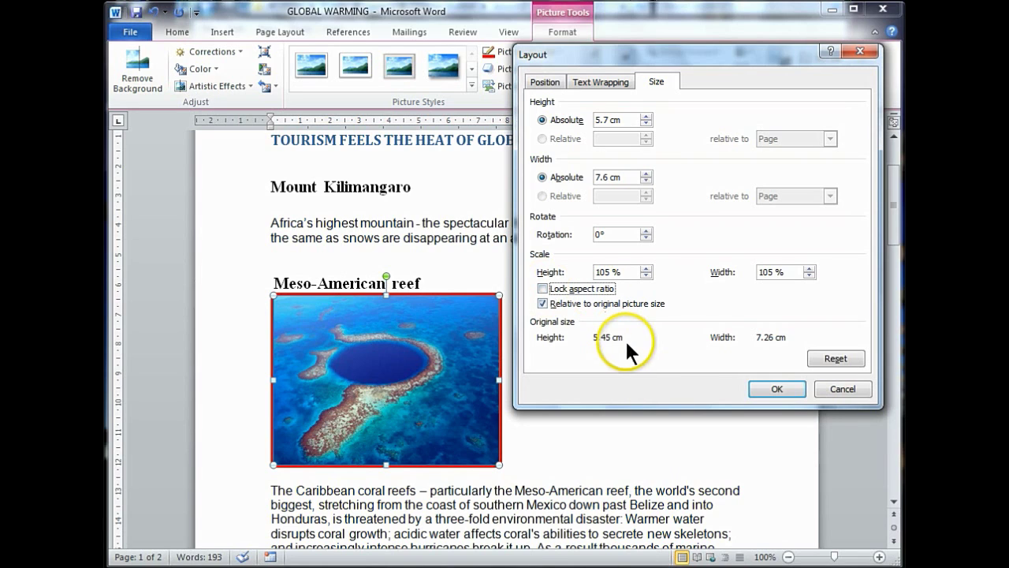
left_click(775, 386)
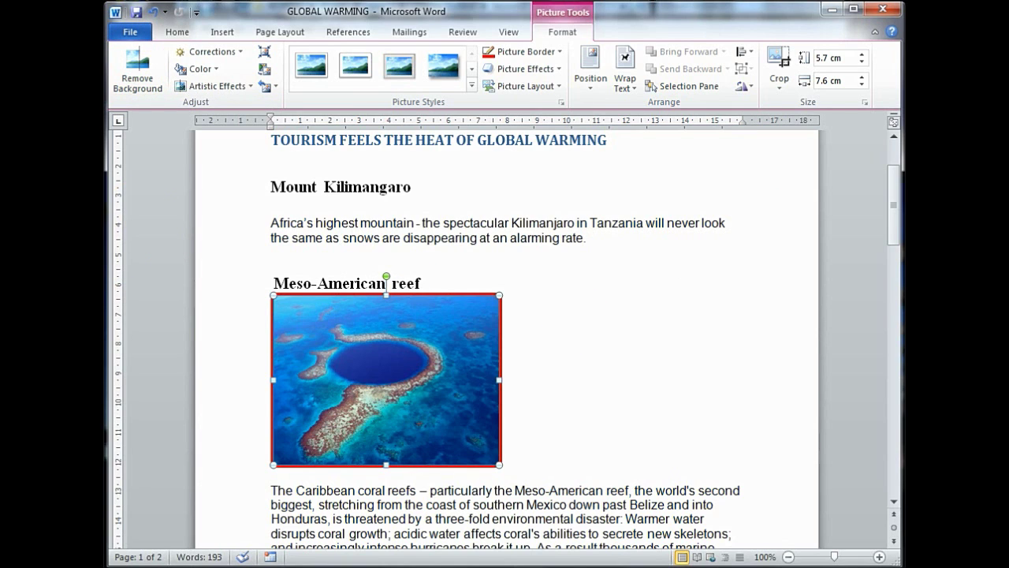
Place the cursor on the blank line below the Mount Kilimangaro heading and start inserting a picture from file
scroll(668, 290, "up", 3)
left_click(668, 289)
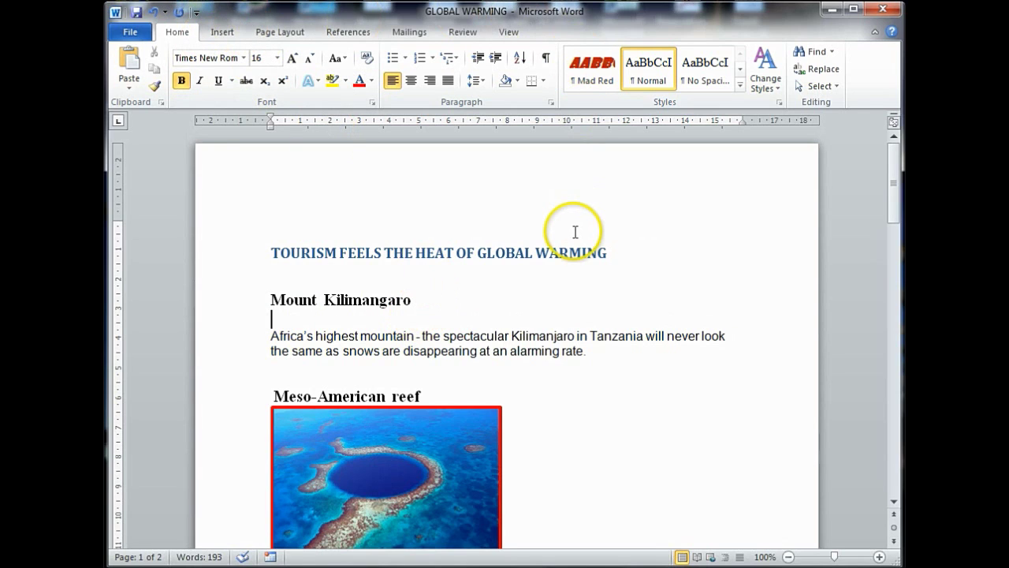
left_click(222, 32)
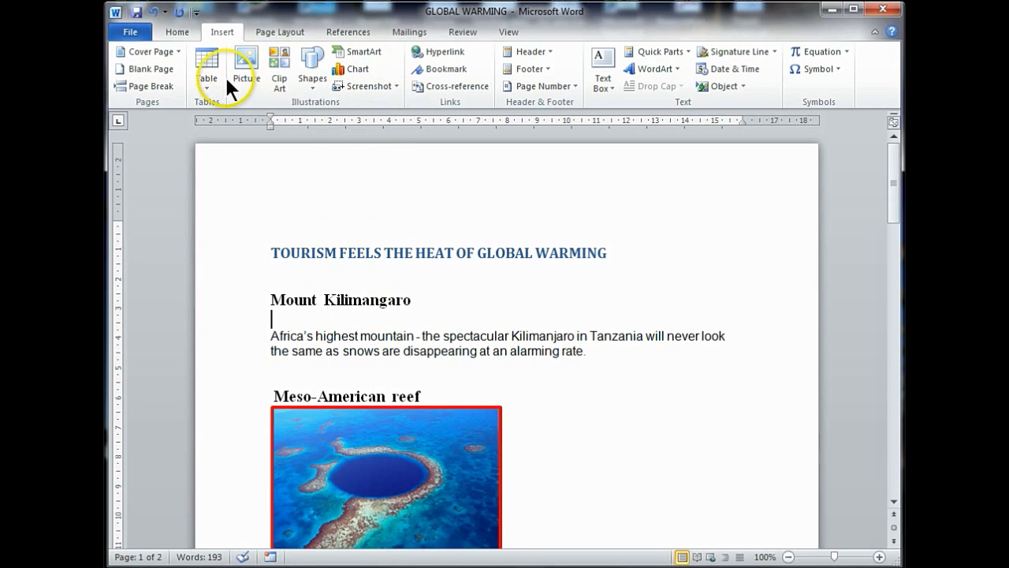
left_click(246, 69)
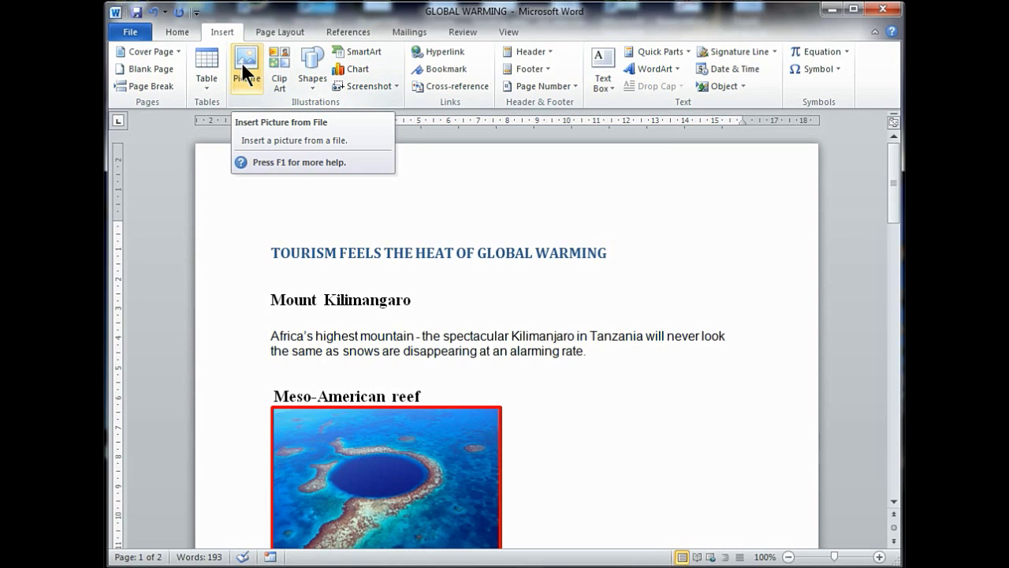
left_click(283, 78)
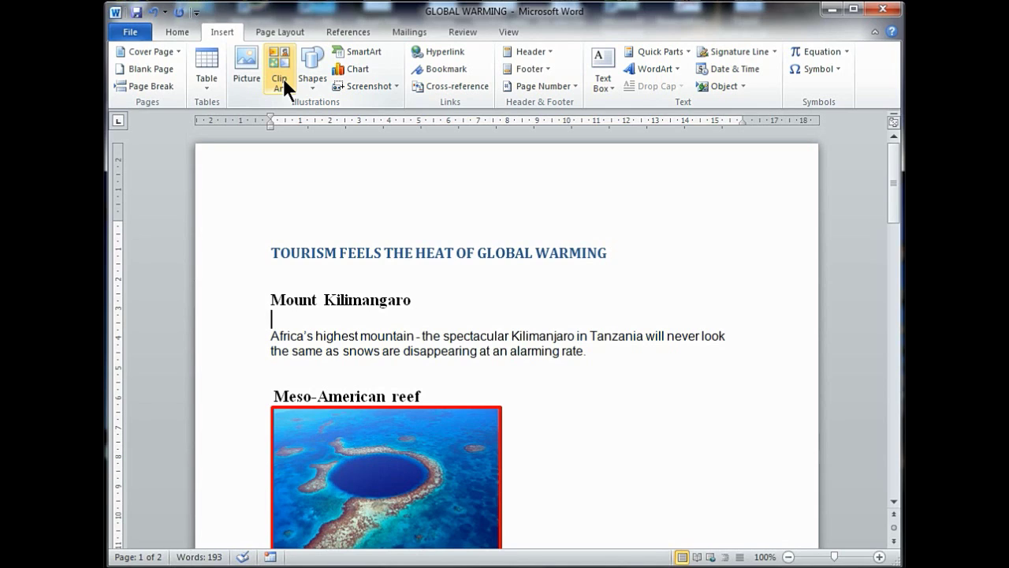
left_click(247, 57)
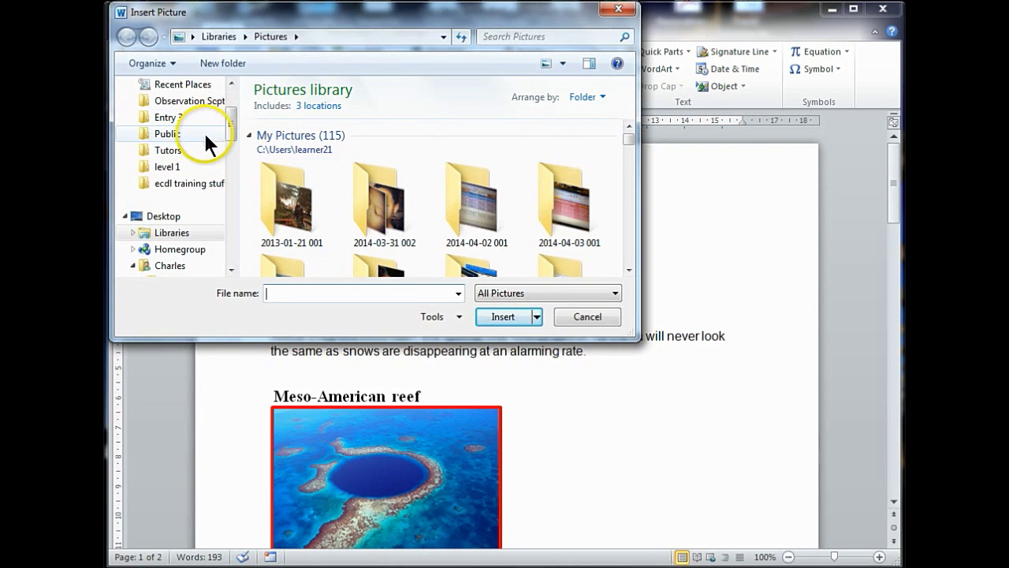
Look for the Kilimanjaro picture in the level 1 > word > session 2 > lesson 2 folder on the USB2 drive
left_click(181, 169)
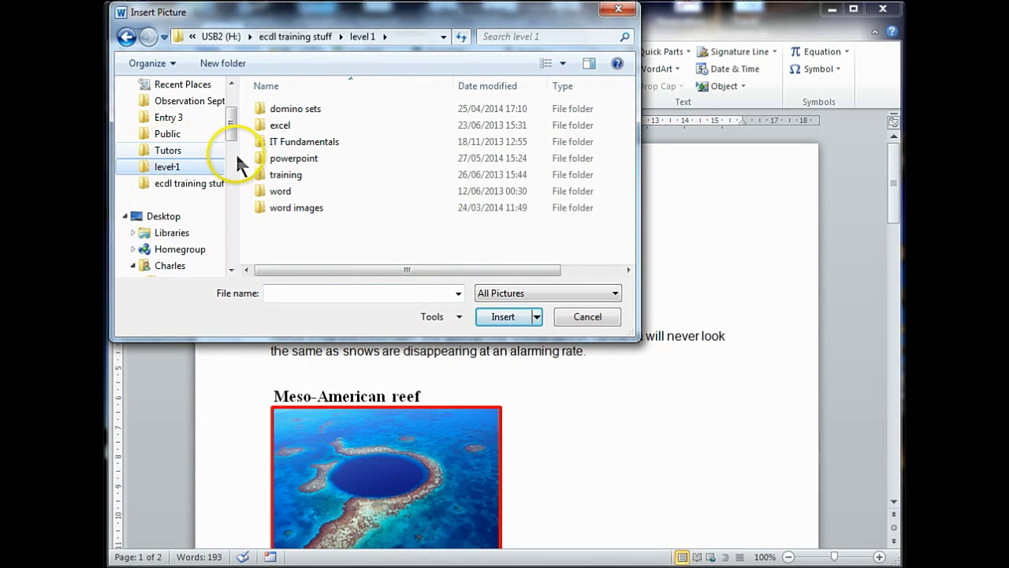
double_click(286, 192)
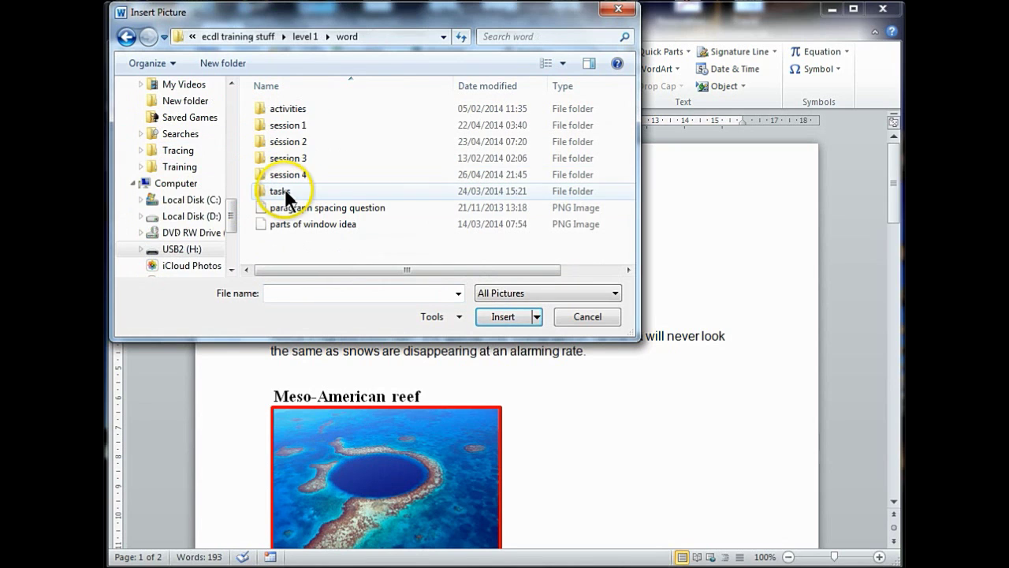
double_click(300, 141)
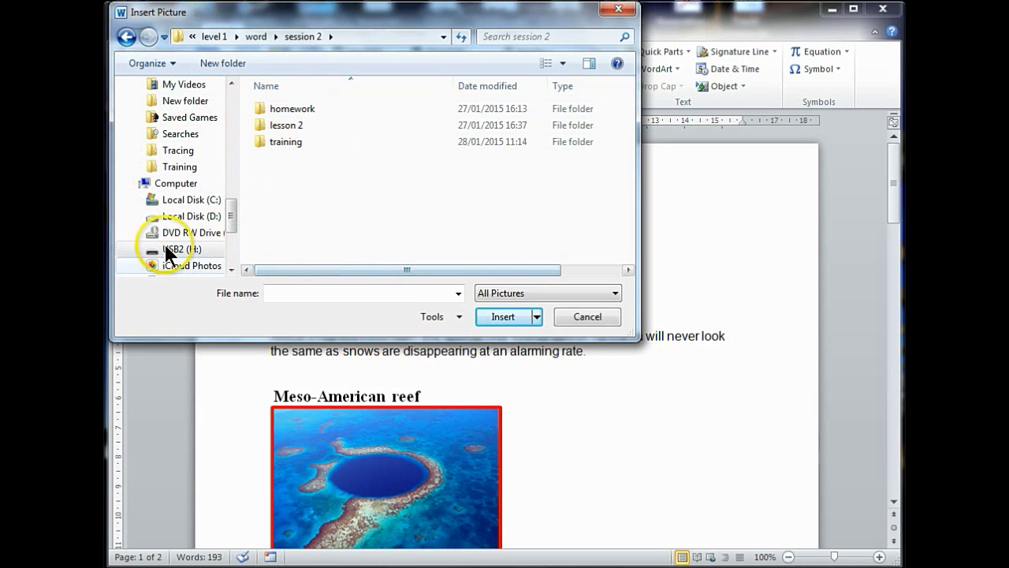
left_click(292, 134)
double_click(290, 128)
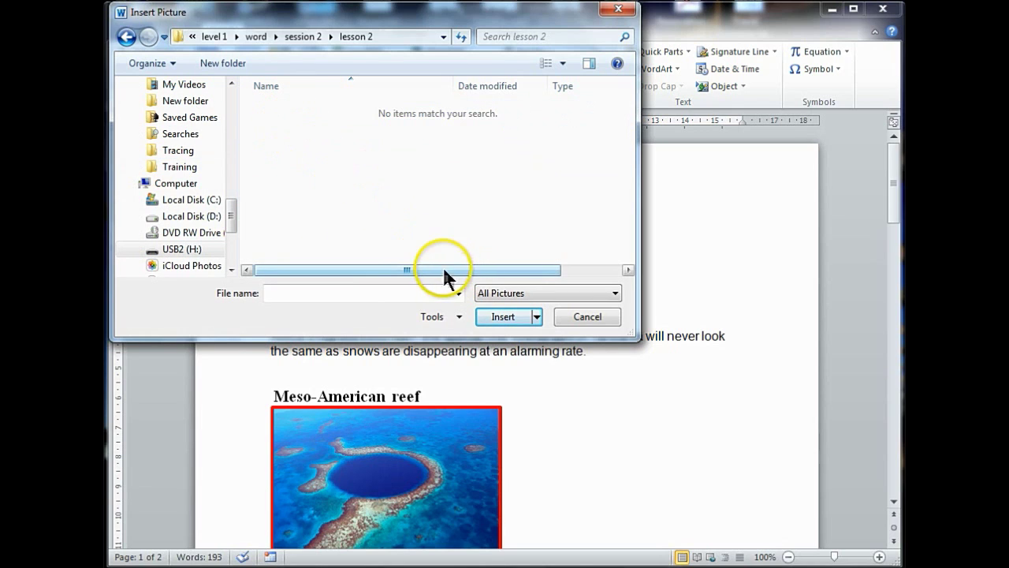
left_click(124, 35)
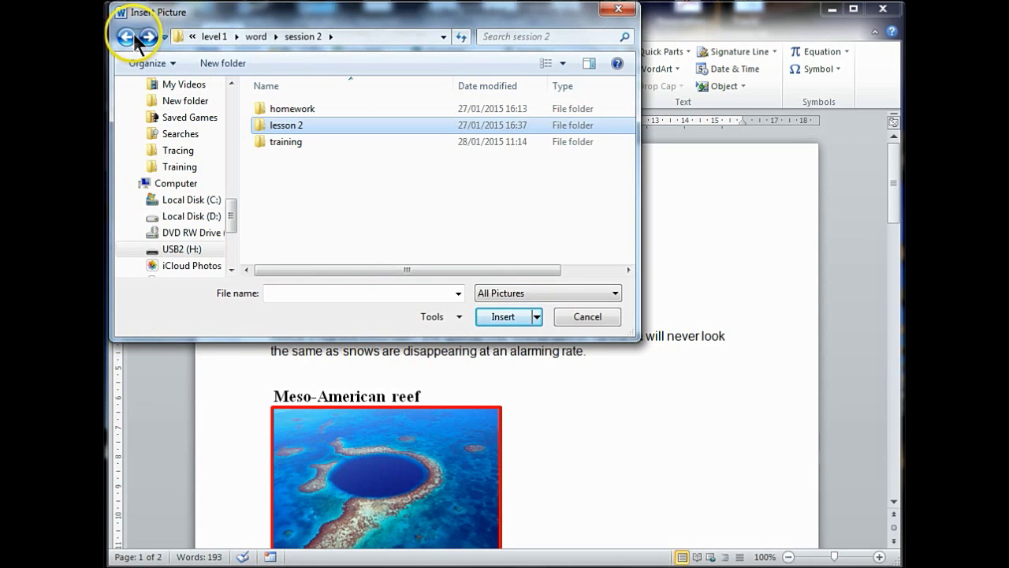
left_click(126, 36)
Insert the mount kilamanjaro picture from the tutor's lesson 2 folder under Public > Level 1
left_click_drag(231, 209, 236, 127)
left_click(178, 168)
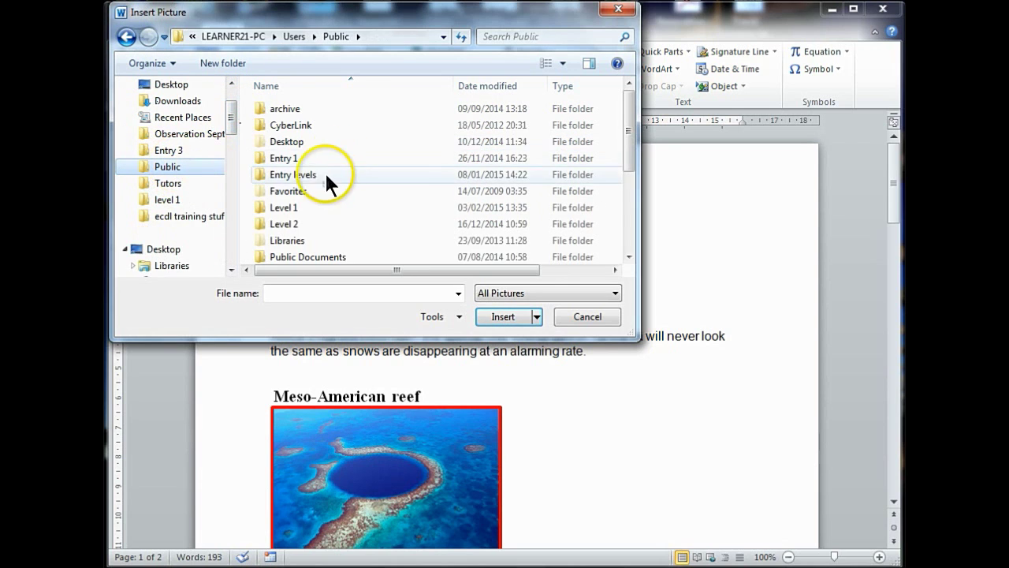
double_click(301, 207)
double_click(320, 125)
double_click(289, 142)
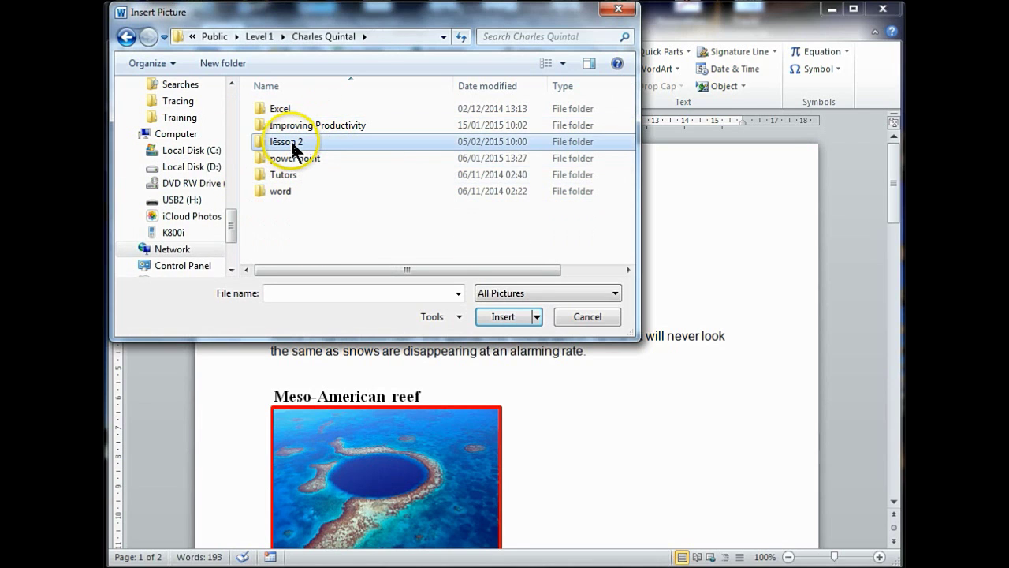
left_click(306, 109)
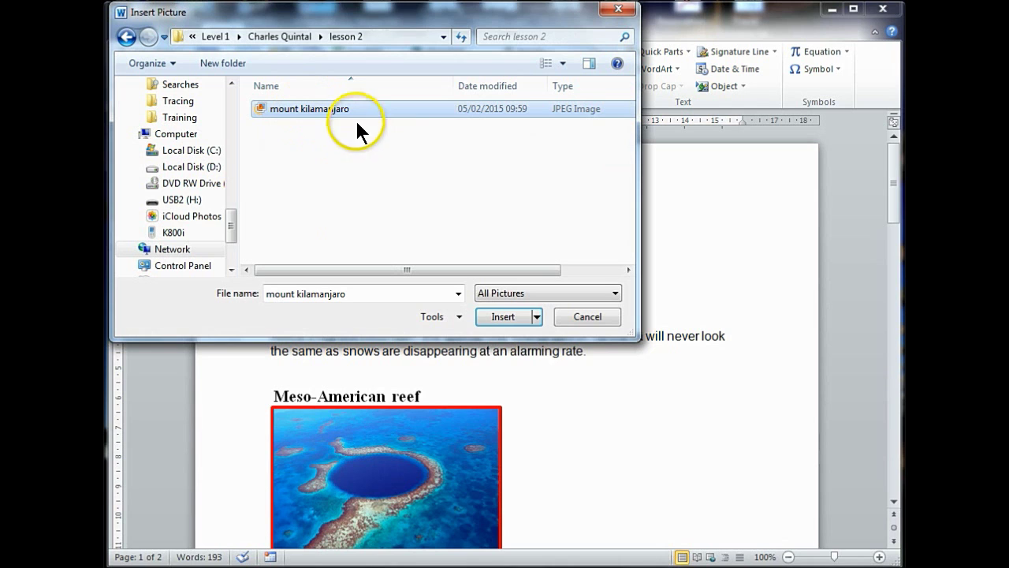
left_click(509, 312)
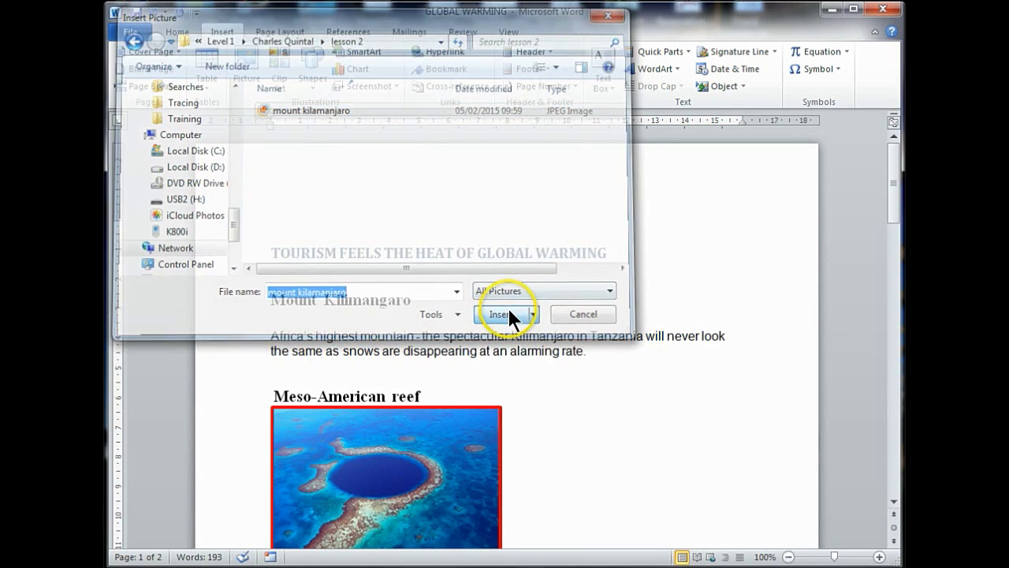
Shrink the Mount Kilimanjaro picture proportionally to about 4.84 cm high and 7.73 cm wide, roughly matching the reef picture's width
mouse_move(894, 197)
left_mouse_down()
mouse_move(893, 185)
mouse_move(896, 205)
mouse_move(897, 194)
left_mouse_up()
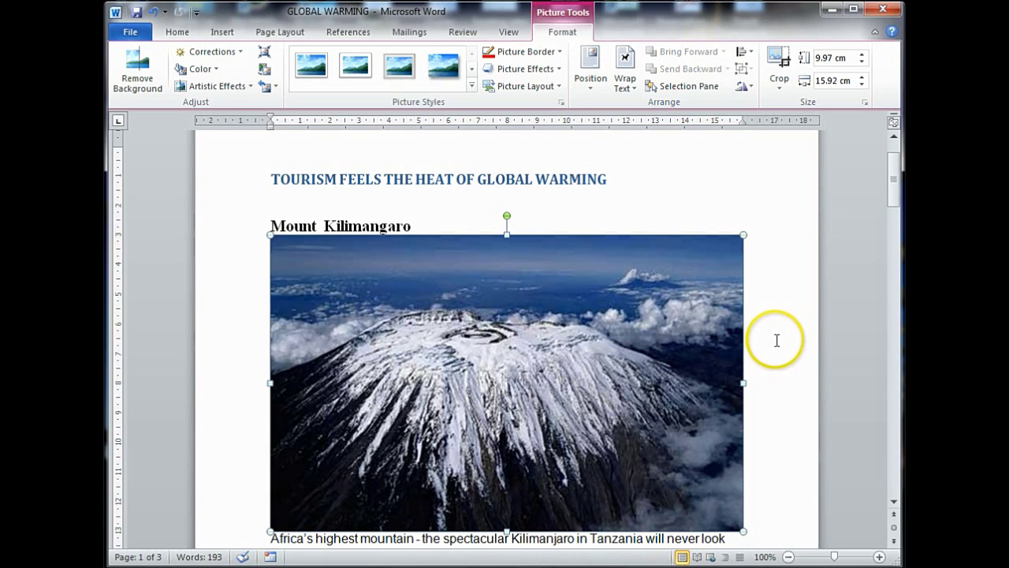
scroll(775, 340, "down", 1)
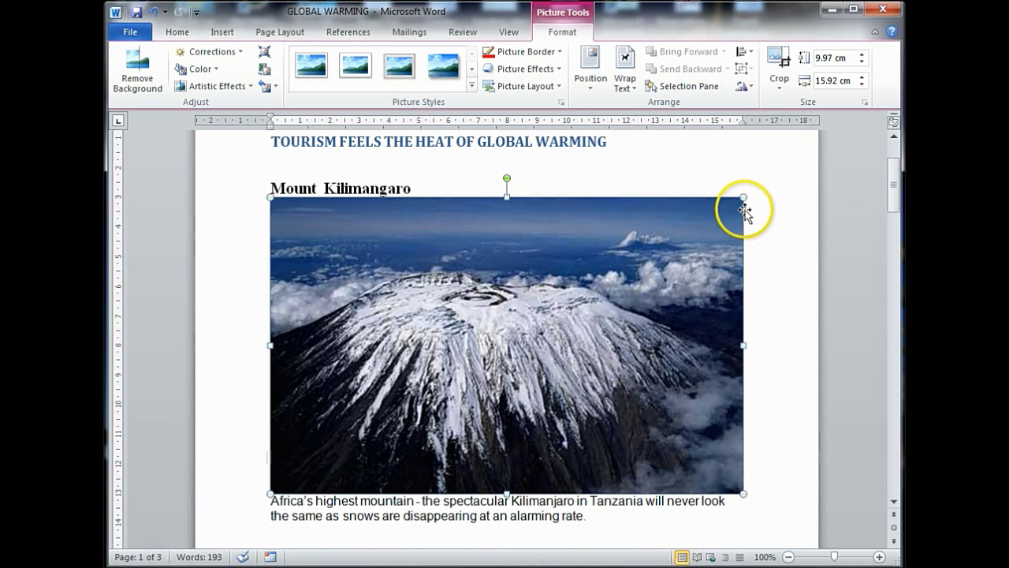
left_click_drag(744, 196, 368, 292)
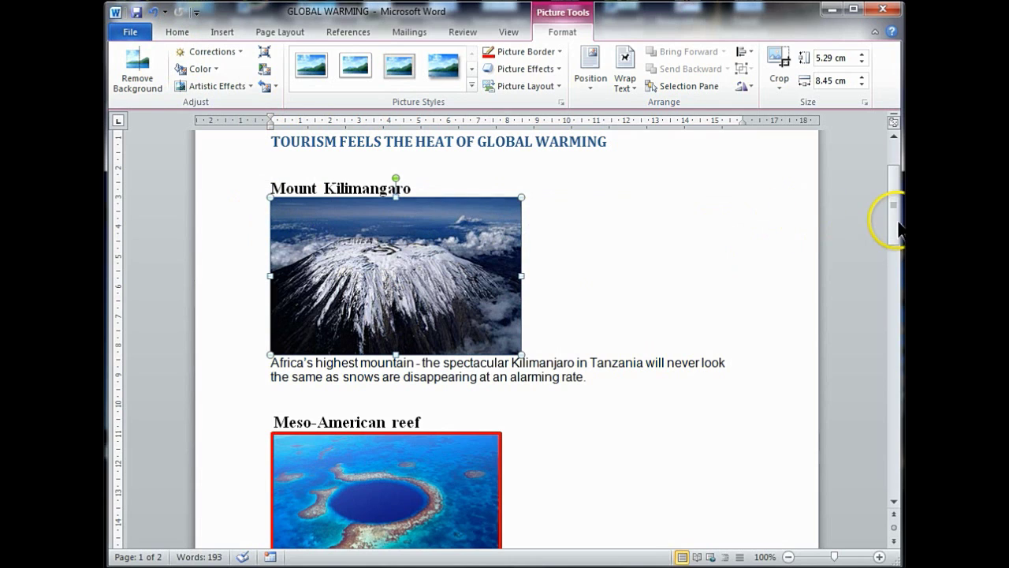
left_click_drag(898, 220, 896, 229)
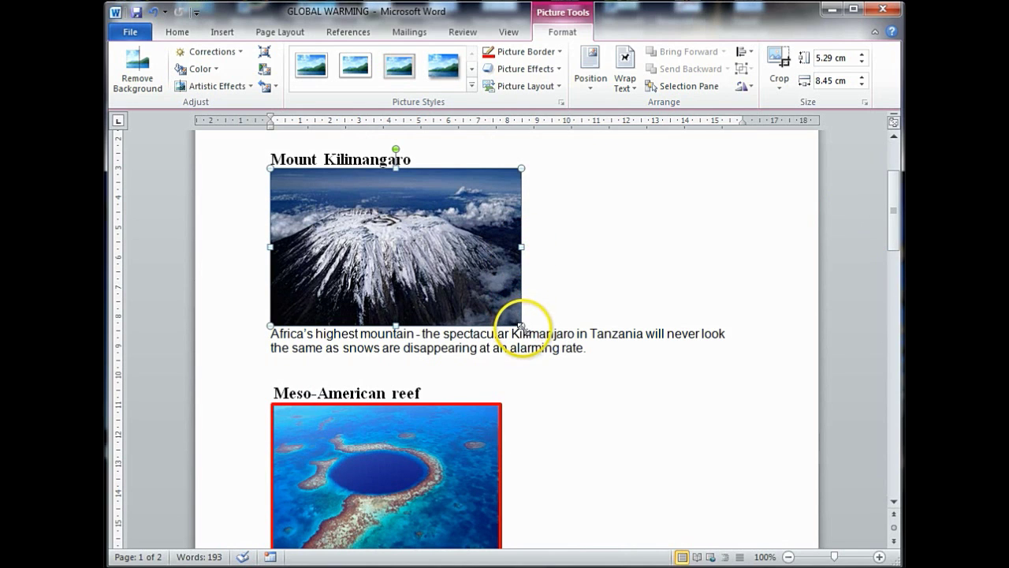
left_click_drag(512, 323, 490, 310)
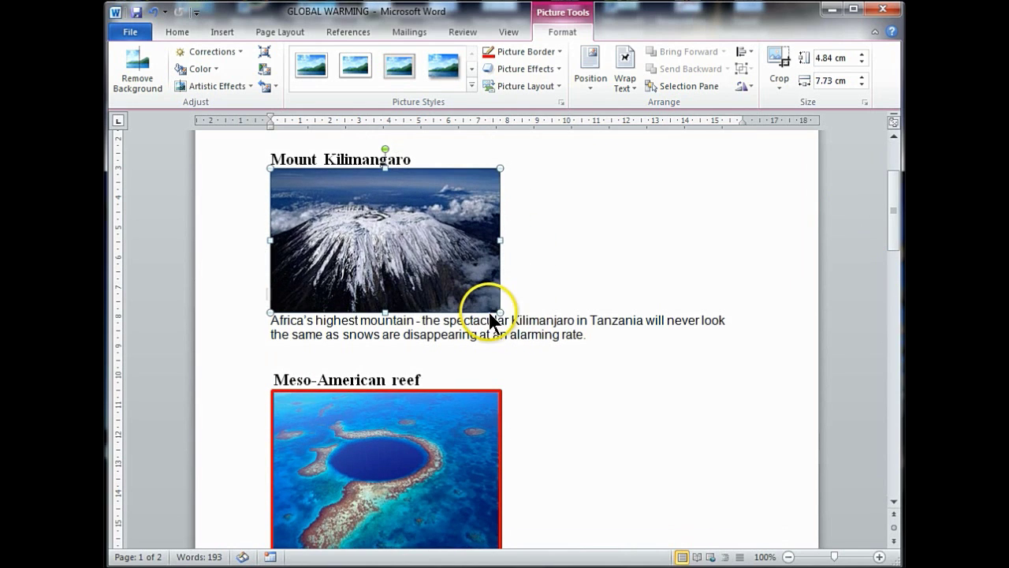
Try to move the Mount Kilimanjaro picture freely across the page while it is in line with text
mouse_move(897, 236)
left_mouse_down()
mouse_move(896, 207)
mouse_move(897, 220)
left_mouse_up()
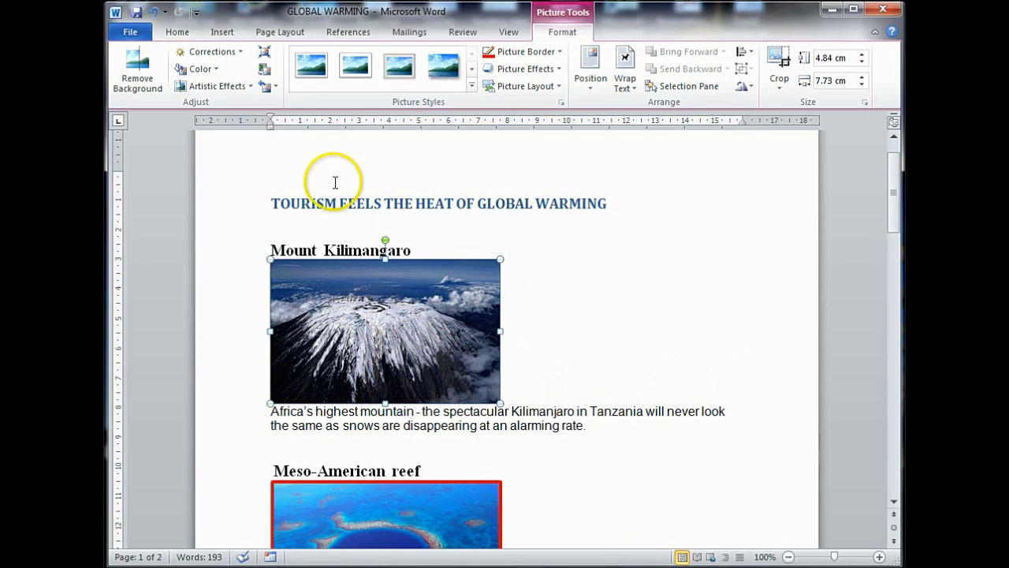
left_click_drag(356, 311, 617, 307)
left_click_drag(363, 299, 399, 304)
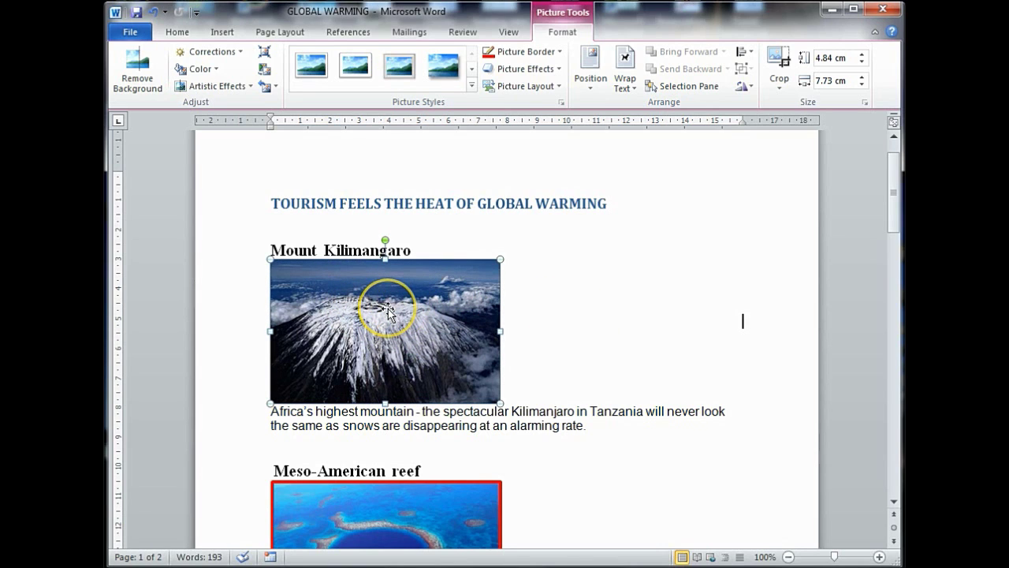
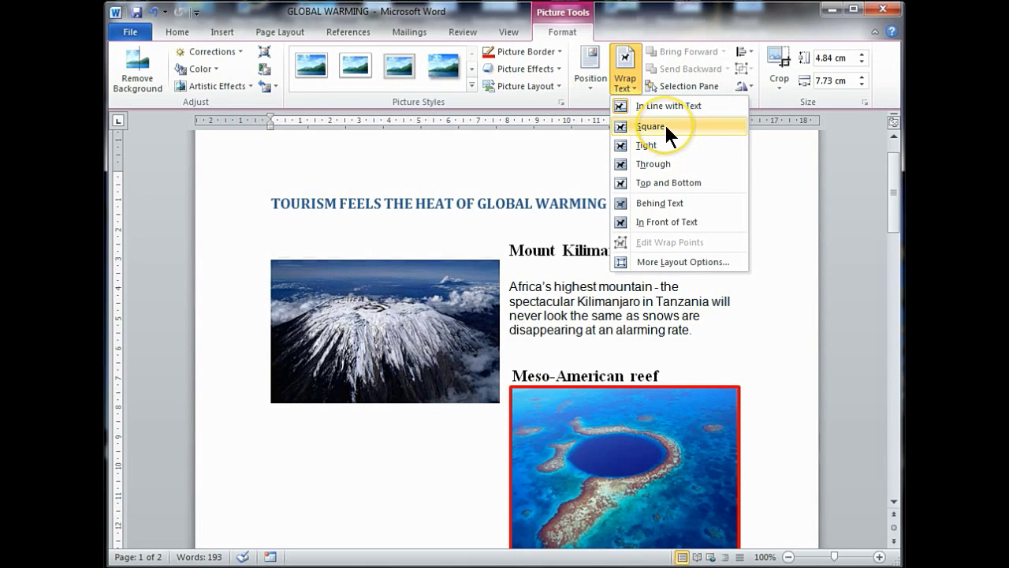
Set the Mount Kilimanjaro picture's text wrapping to Square and reposition it to the right of the Mount Kilimangaro heading and paragraph
left_click(667, 126)
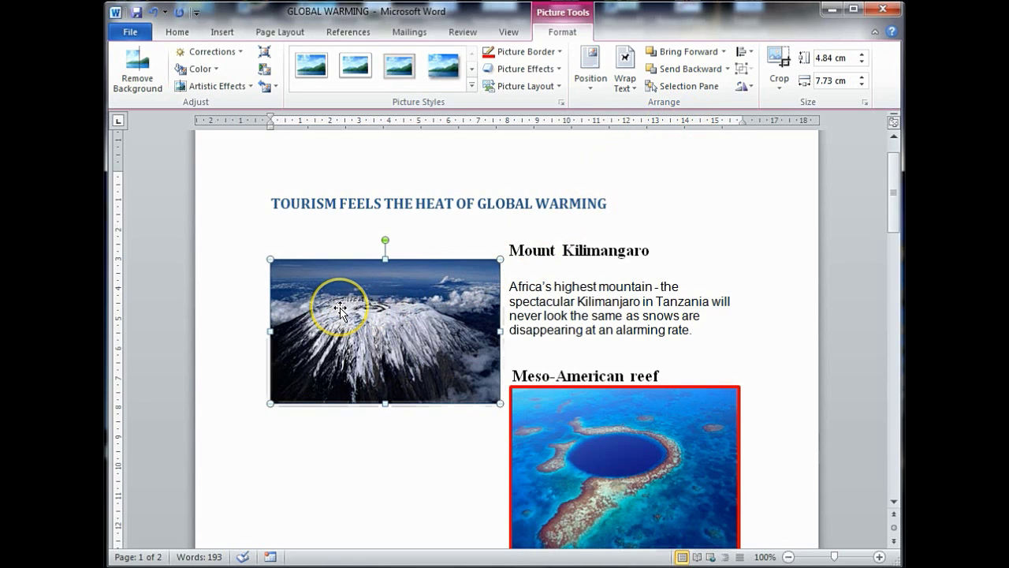
left_click_drag(341, 310, 623, 293)
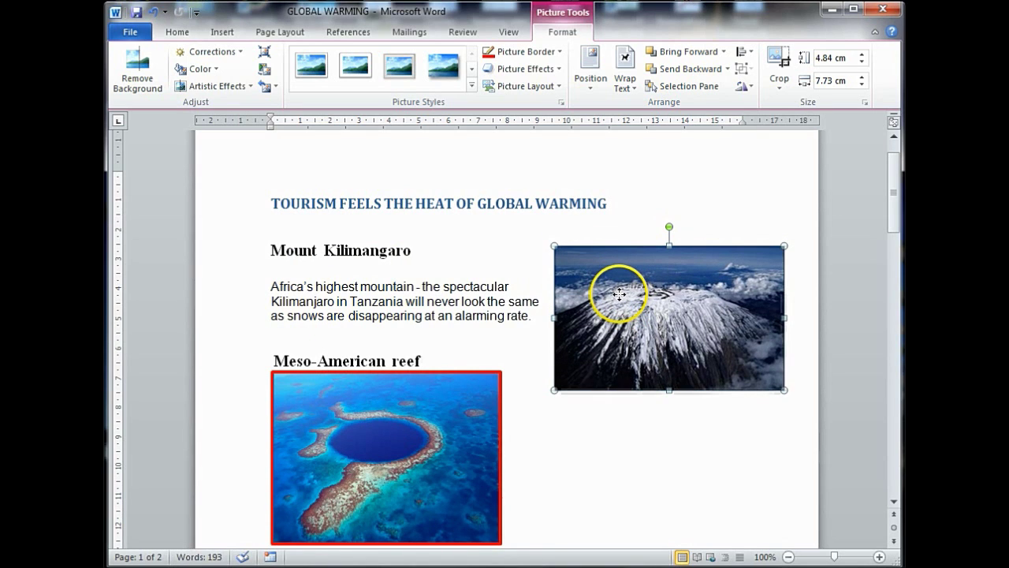
left_click_drag(620, 294, 470, 290)
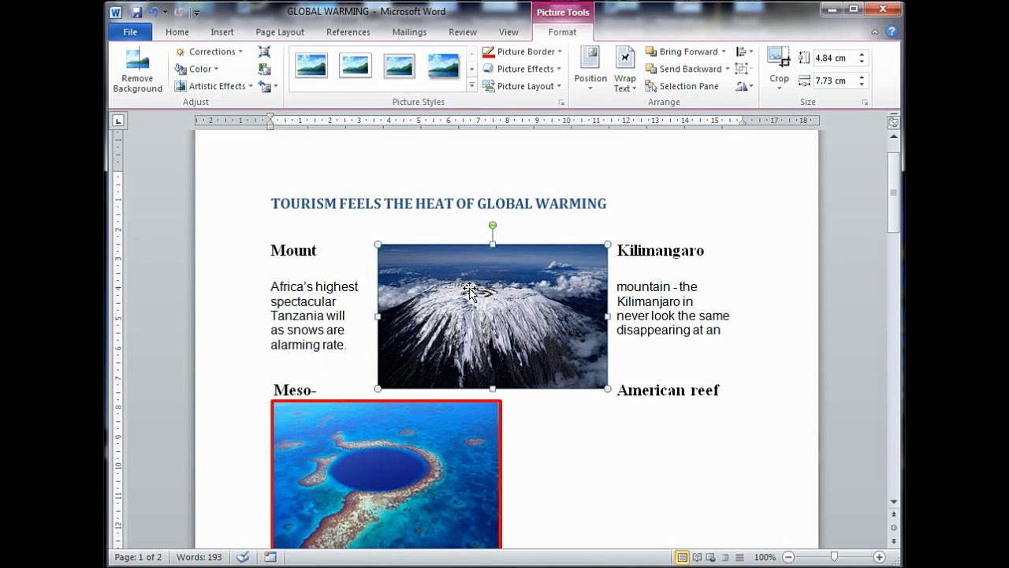
left_click_drag(469, 290, 627, 282)
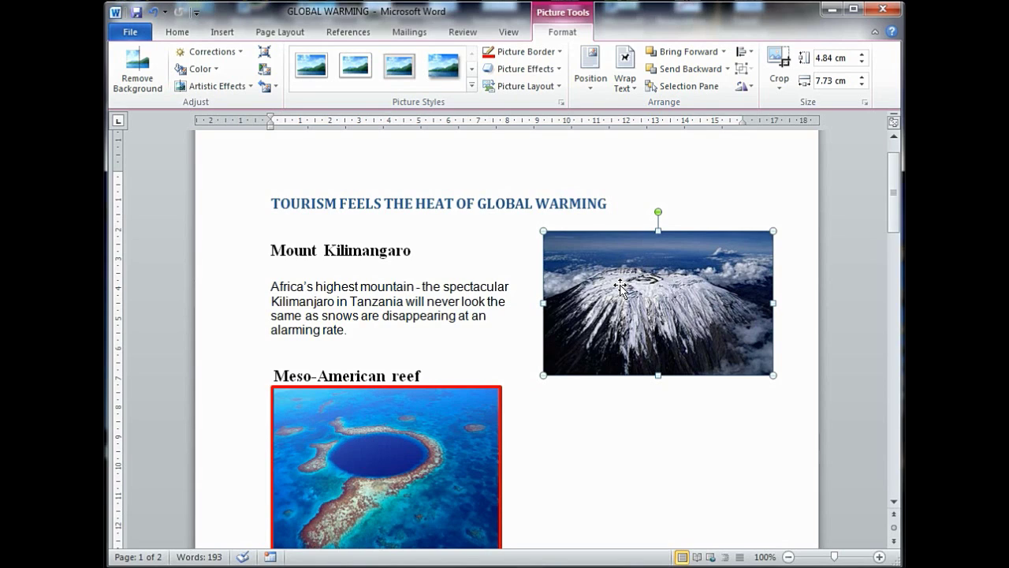
Add three blank lines between the Kilimanjaro paragraph and the Meso-American reef heading
left_click(332, 345)
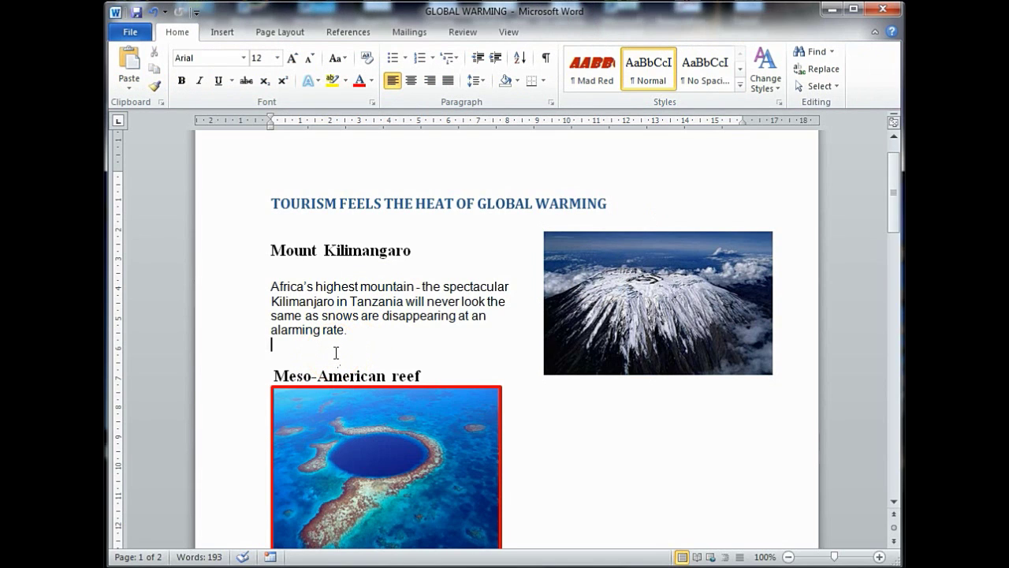
key("Return")
key("Return")
key("Return")
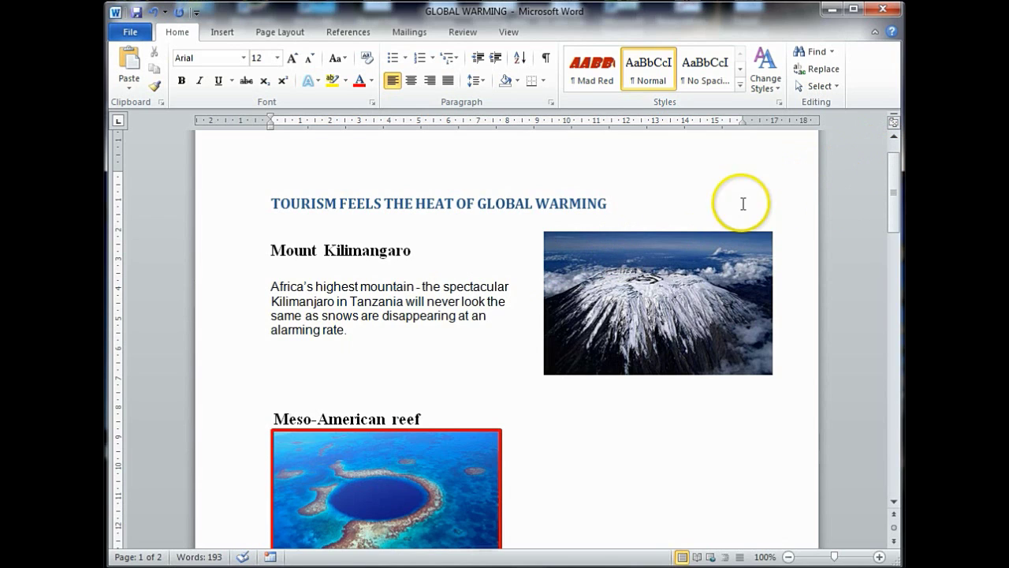
Set the Mount Kilimanjaro picture's text wrapping to Behind Text and move it beneath the Mount Kilimangaro heading and paragraph text
left_click(669, 283)
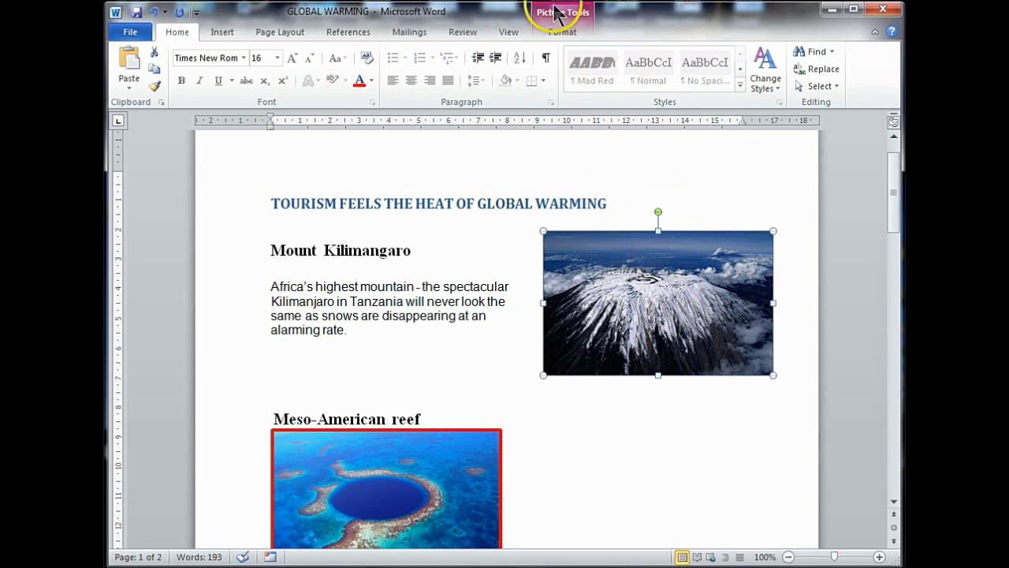
left_click(564, 32)
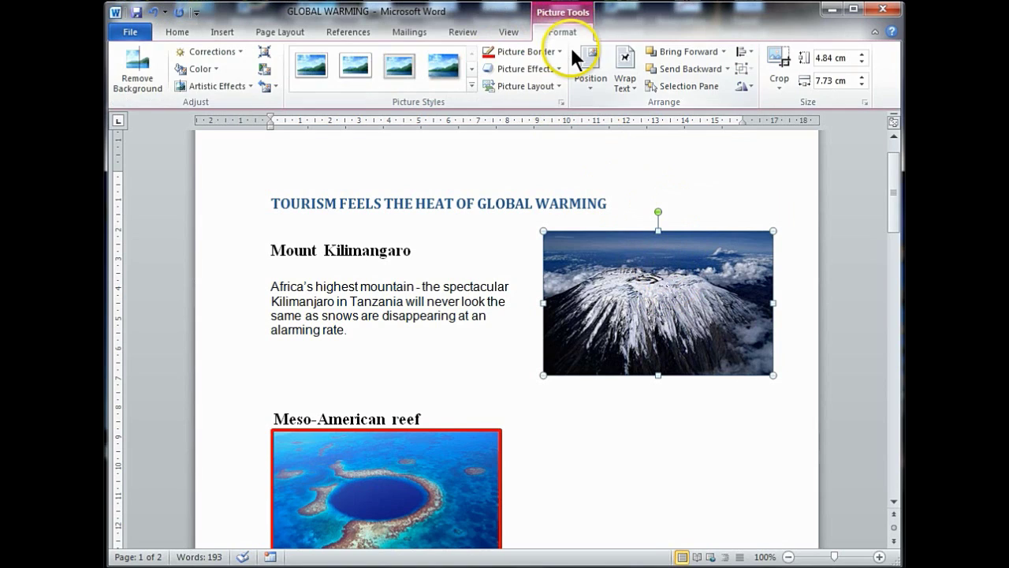
left_click(623, 78)
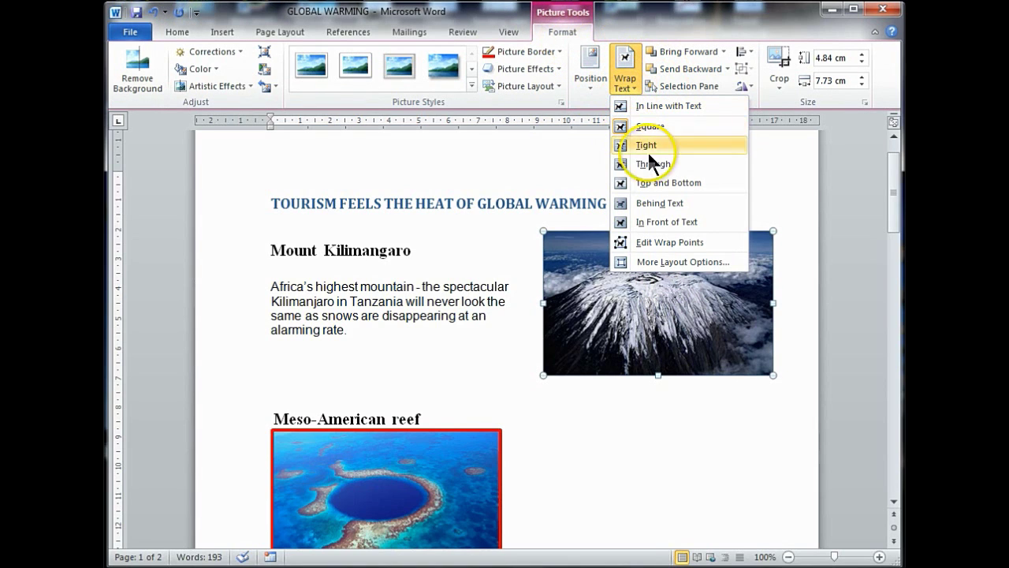
left_click(669, 203)
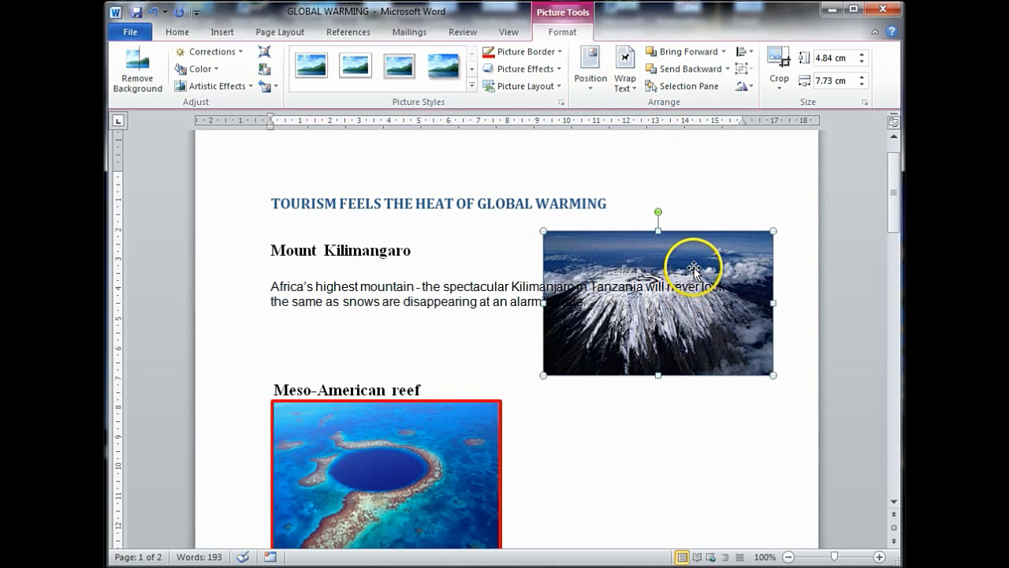
left_click_drag(695, 261, 412, 252)
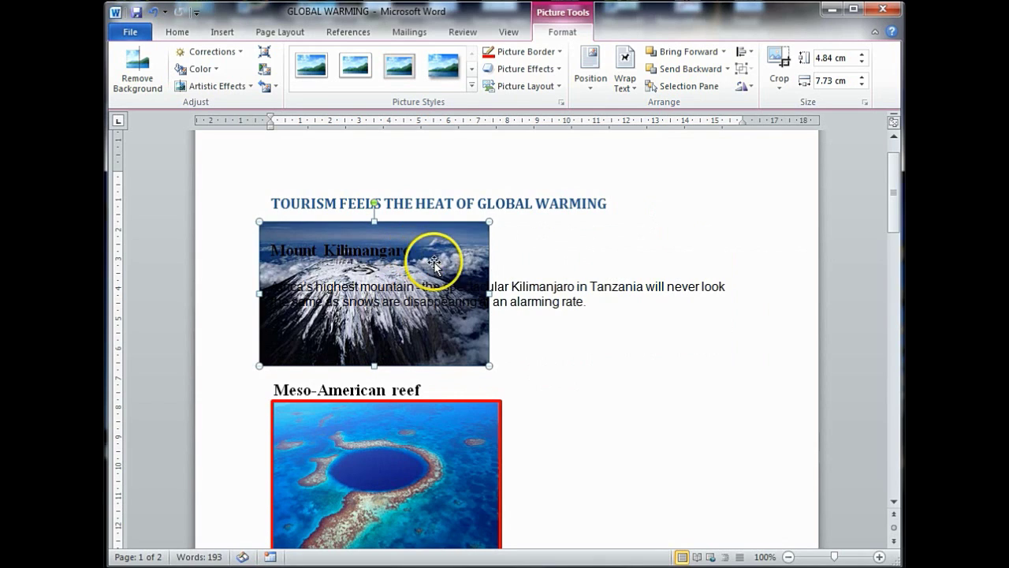